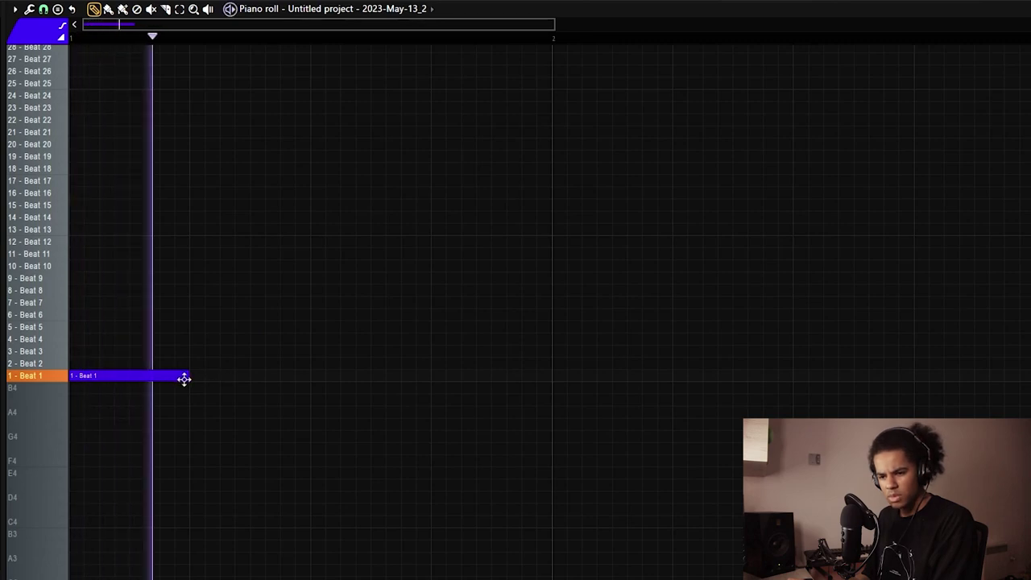
Shorten the first Beat 1 note and place a second Beat 1 note near the middle of bar 1
left_click_drag(184, 376, 156, 377)
left_click(281, 375)
left_click_drag(281, 376, 257, 376)
key("space")
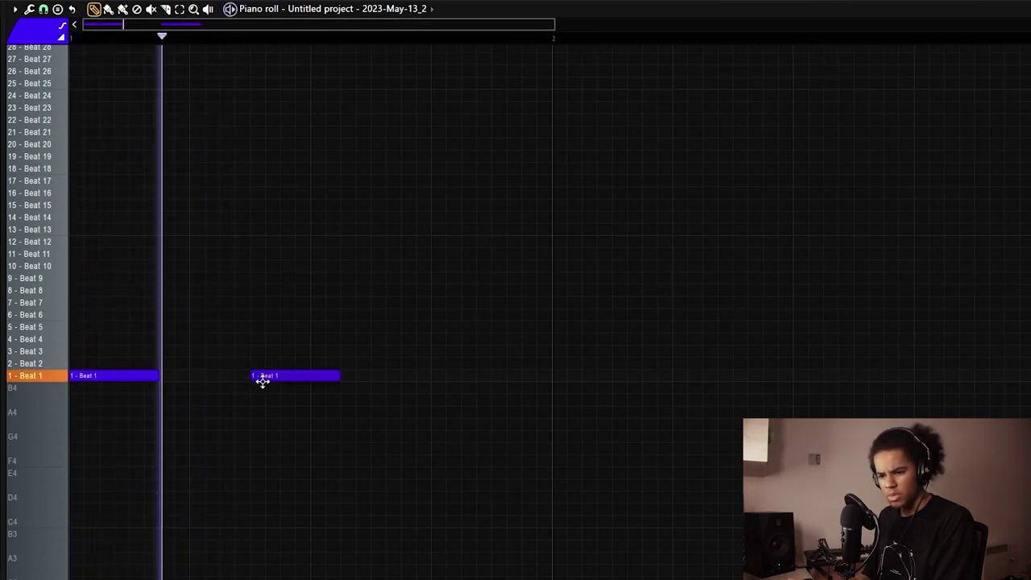
key("space")
key("space")
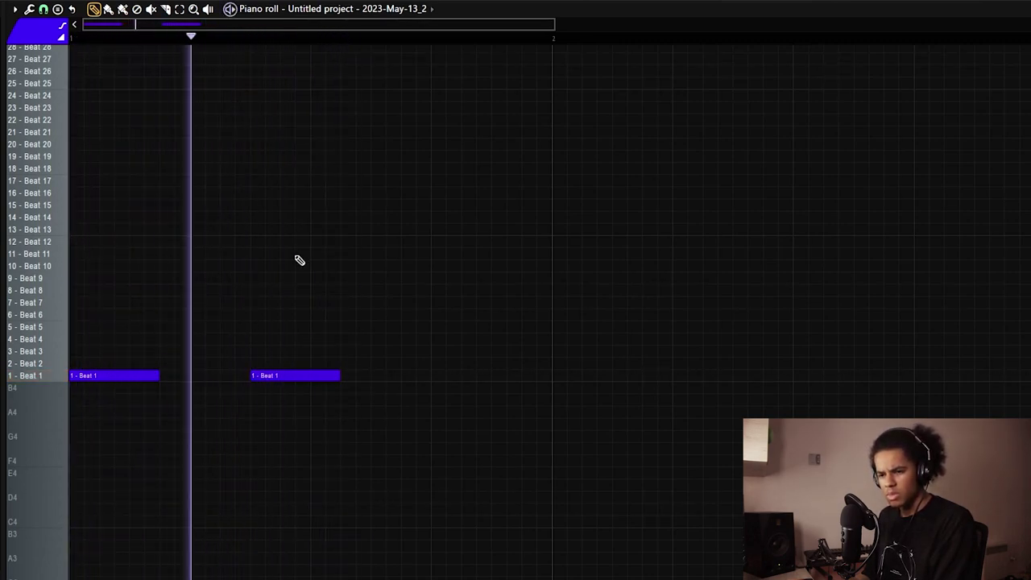
Place a Beat 4 note on the last beat of bar 1 and shorten it to half a beat
left_click(371, 375)
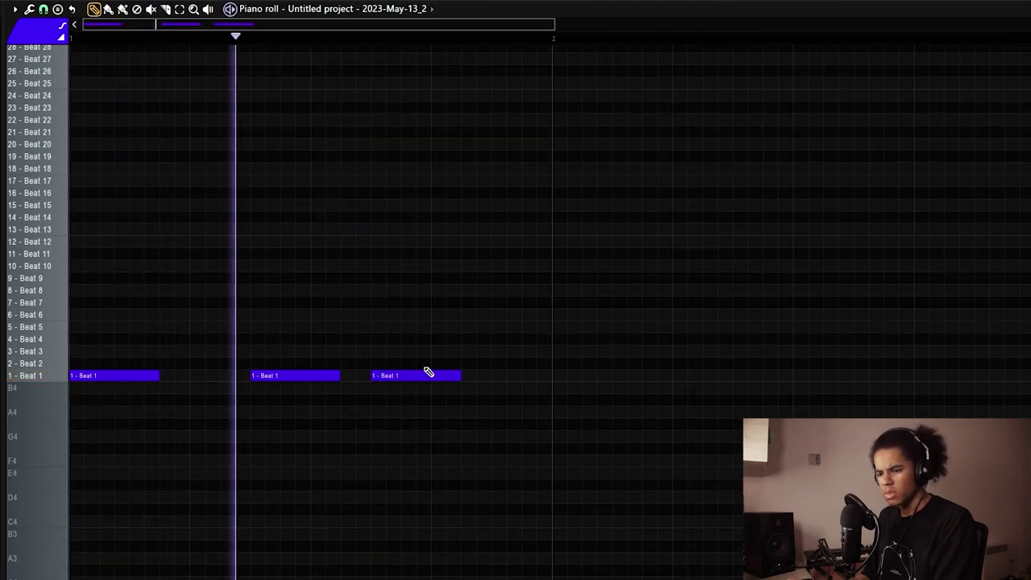
right_click(431, 375)
left_click(430, 349)
mouse_move(432, 349)
left_mouse_down()
mouse_move(439, 326)
mouse_move(439, 347)
left_mouse_up()
key("space")
left_click_drag(513, 338, 491, 339)
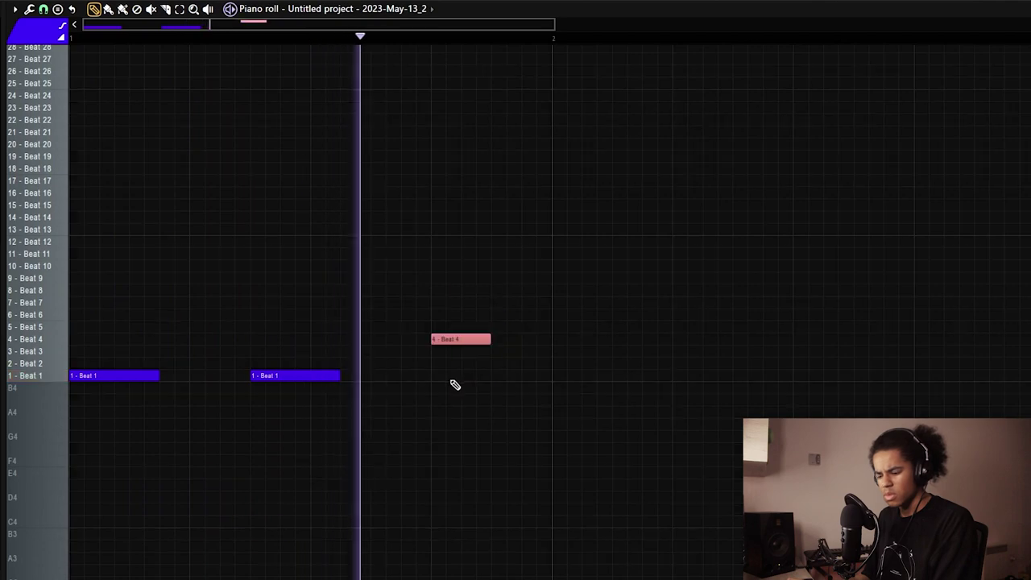
Repeat the Beat 4 note to the end of bar 1 and duplicate all of the bar's notes into bar 2
key("ctrl+b")
key("ctrl+a")
key("ctrl+b")
key("ctrl+d")
key("space")
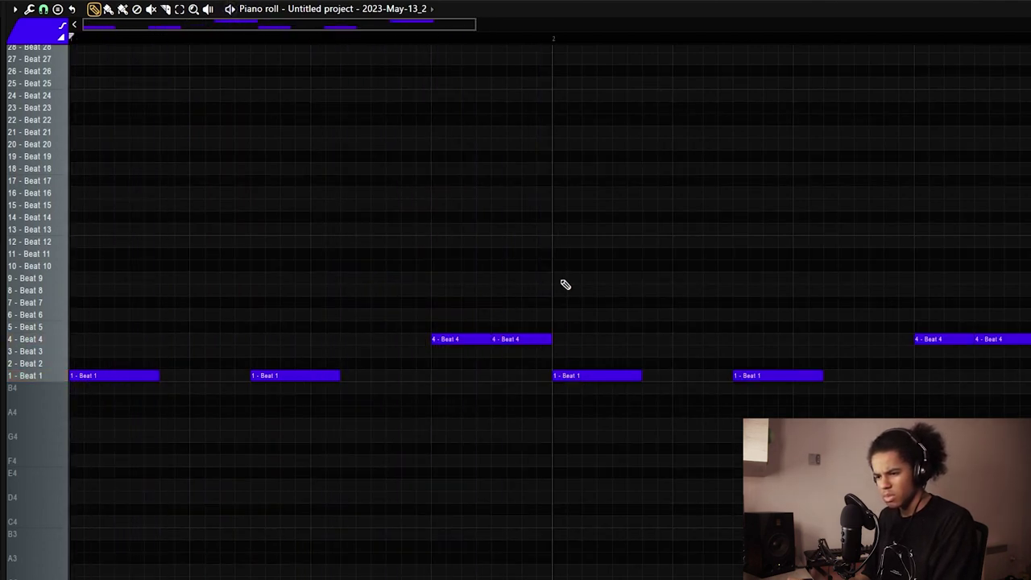
key("space")
scroll(543, 48, "down", 3)
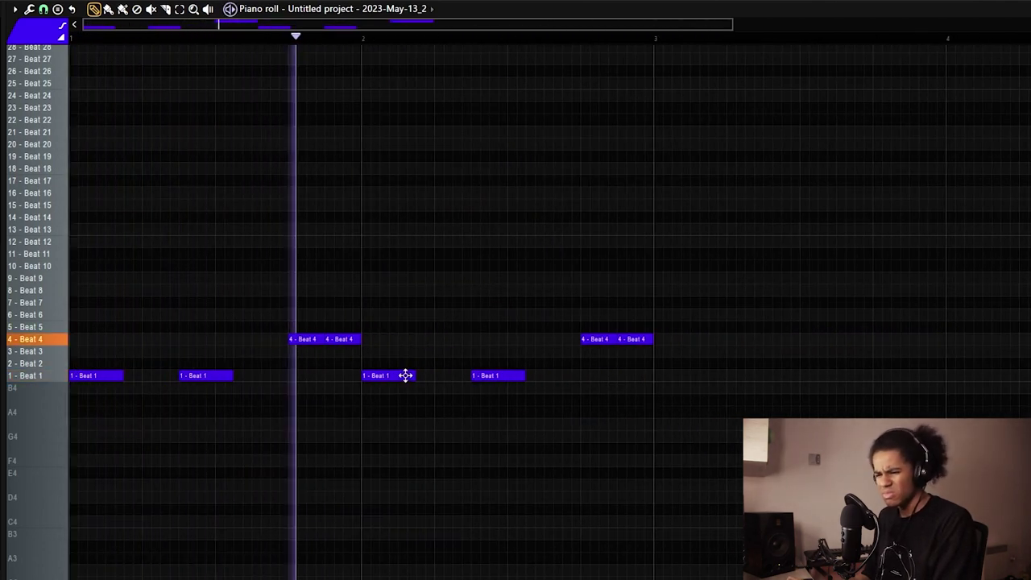
Move the first note of bar 2 up to Beat 5 and audition from the start of bar 2
left_click_drag(405, 375, 400, 326)
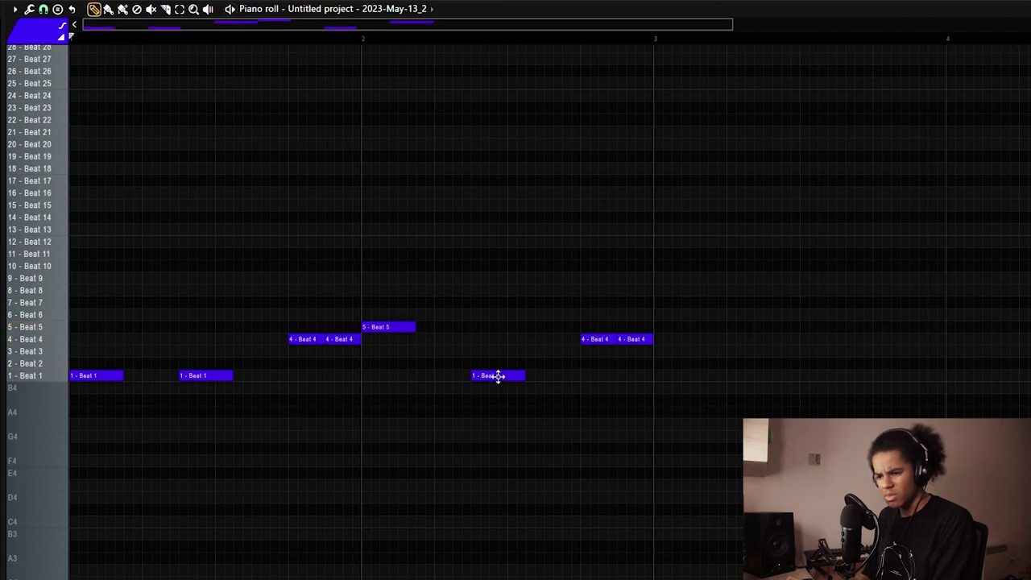
left_click(360, 37)
key("space")
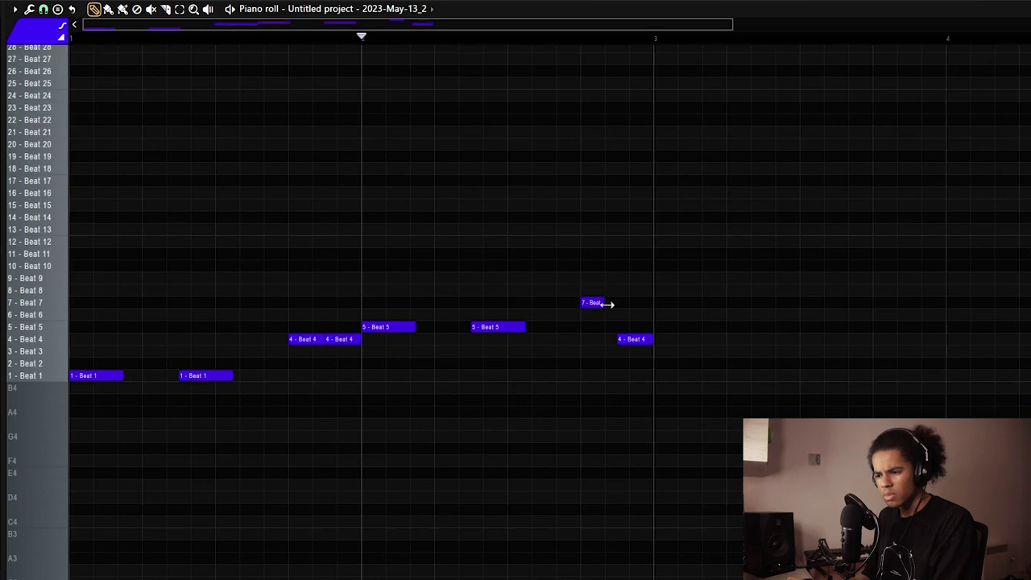
Repeat the short Beat 7 note to fill the last beat of bar 2 and shorten all three notes
key("ctrl+b")
key("ctrl+b")
left_click(43, 9)
left_click(89, 118)
left_click_drag(697, 264, 563, 318)
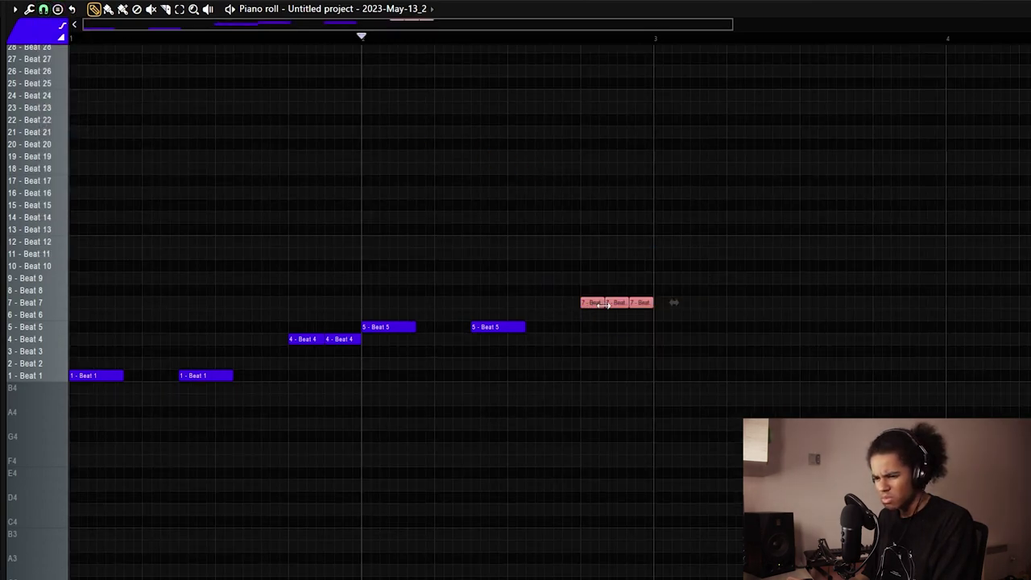
left_click(582, 37)
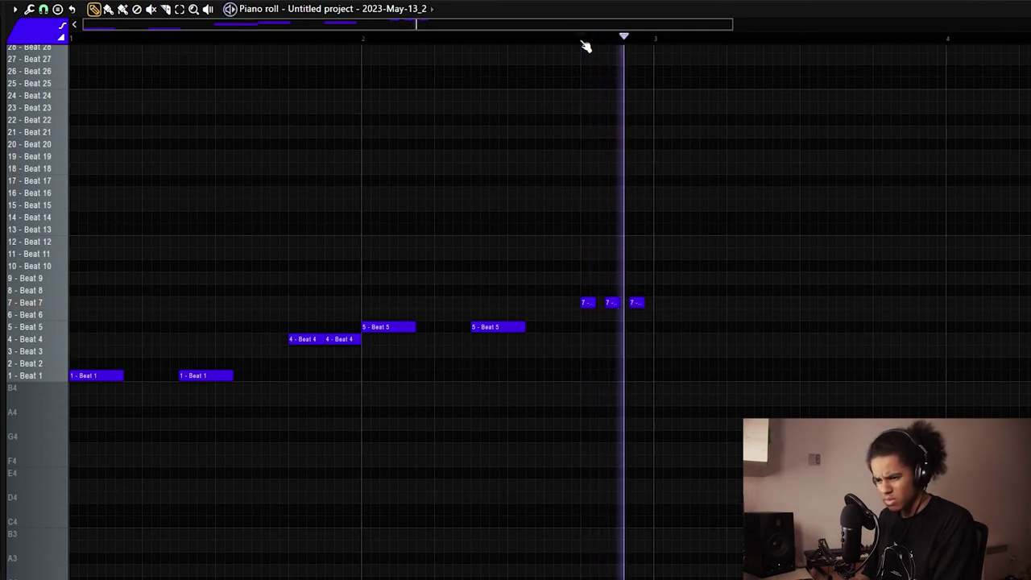
Lengthen the three Beat 7 notes together, leaving small gaps between them, and play them back
left_click(44, 9)
left_click(44, 11)
left_click_drag(697, 270, 568, 311)
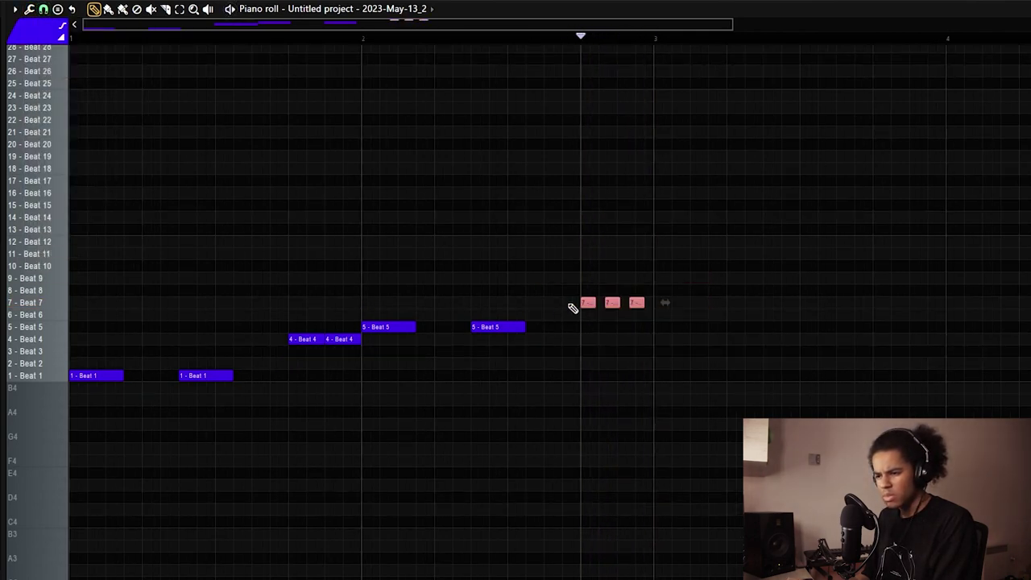
key("space")
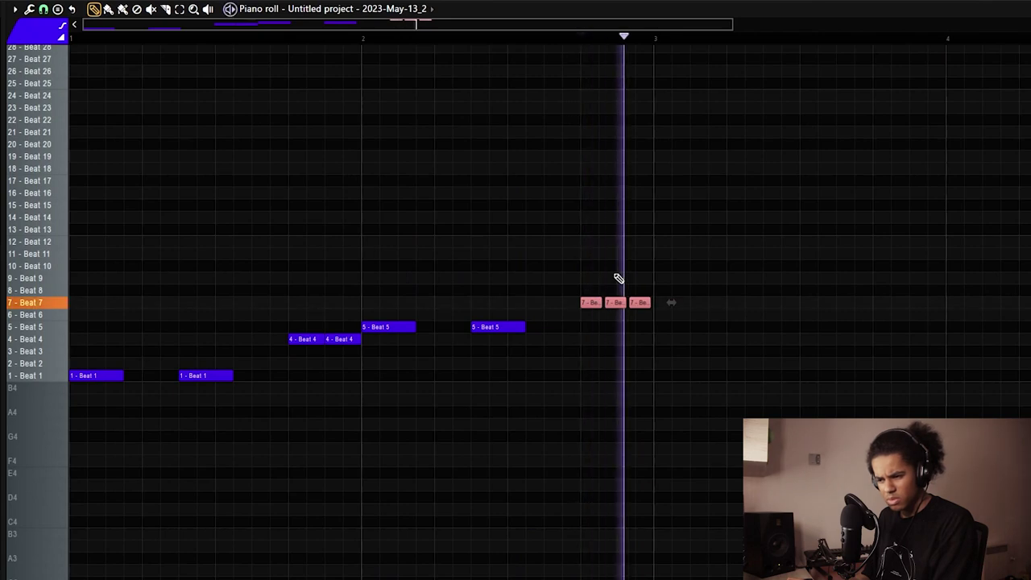
Deselect the notes, play the chopped pattern from the start and change the piano roll's grid snap to a fine division
left_click(300, 58)
key("space")
left_click(78, 38)
key("space")
left_click(44, 9)
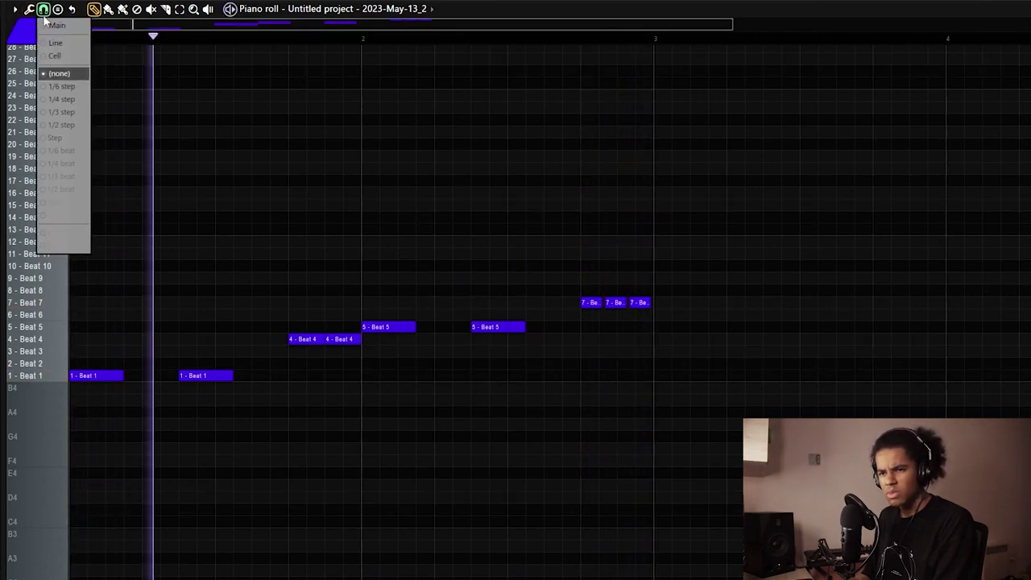
left_click(72, 234)
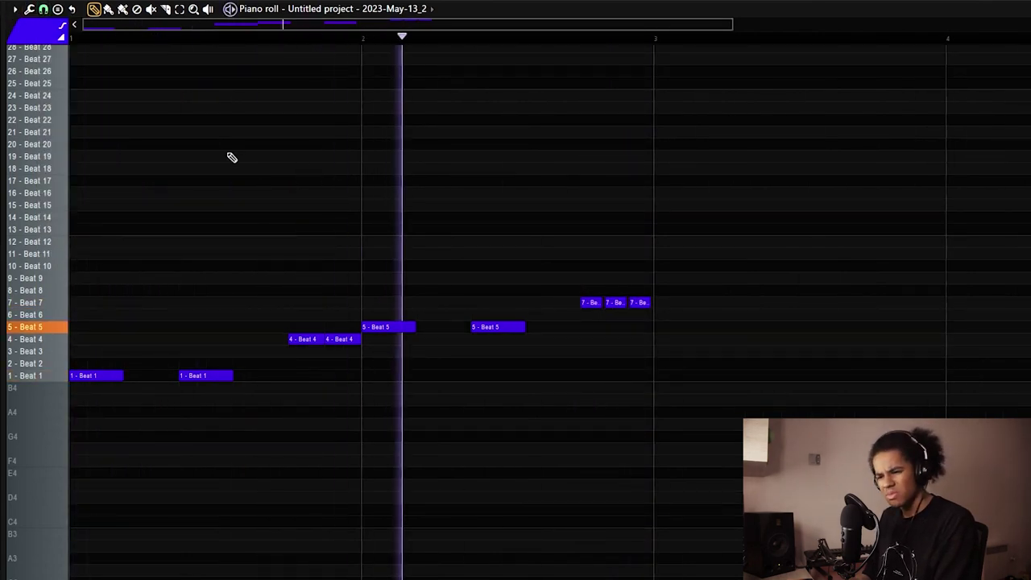
left_click(43, 9)
left_click(78, 142)
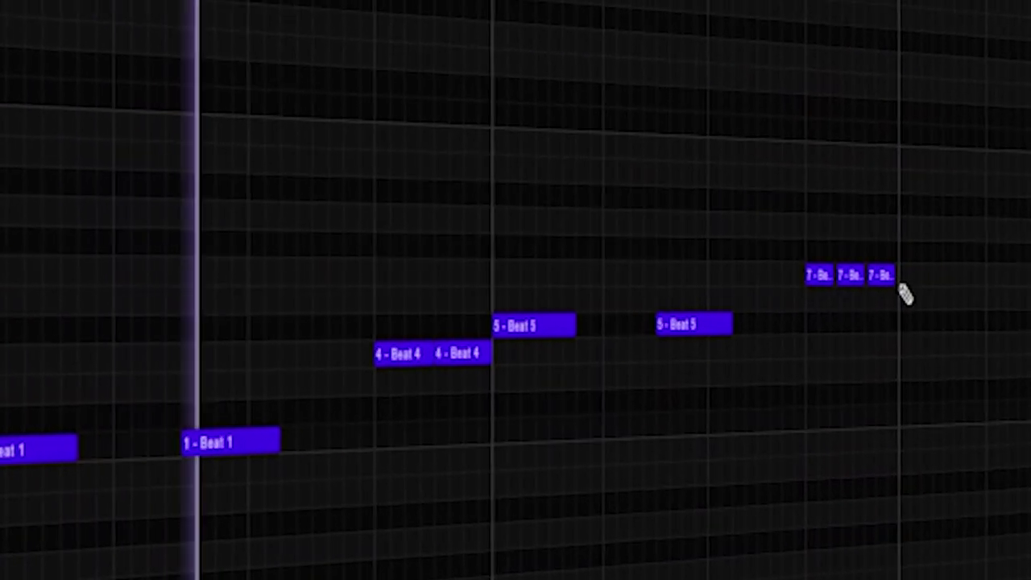
left_click(881, 275)
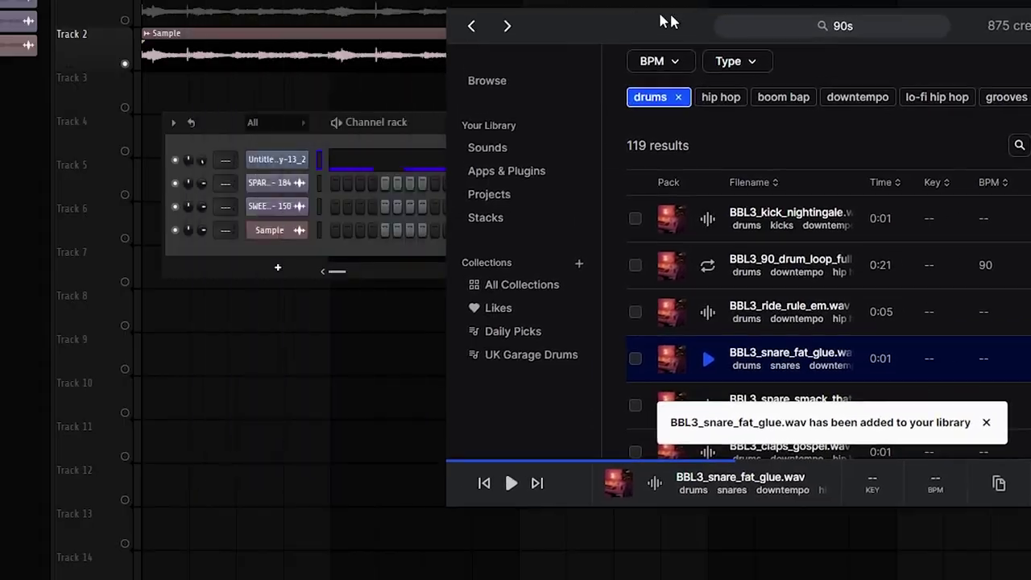
Add BBL3_snare_fat_glue.wav to the channel rack as a new channel and place hits on steps 5 and 13
left_click_drag(670, 359, 303, 255)
left_click(385, 253)
left_click(483, 258)
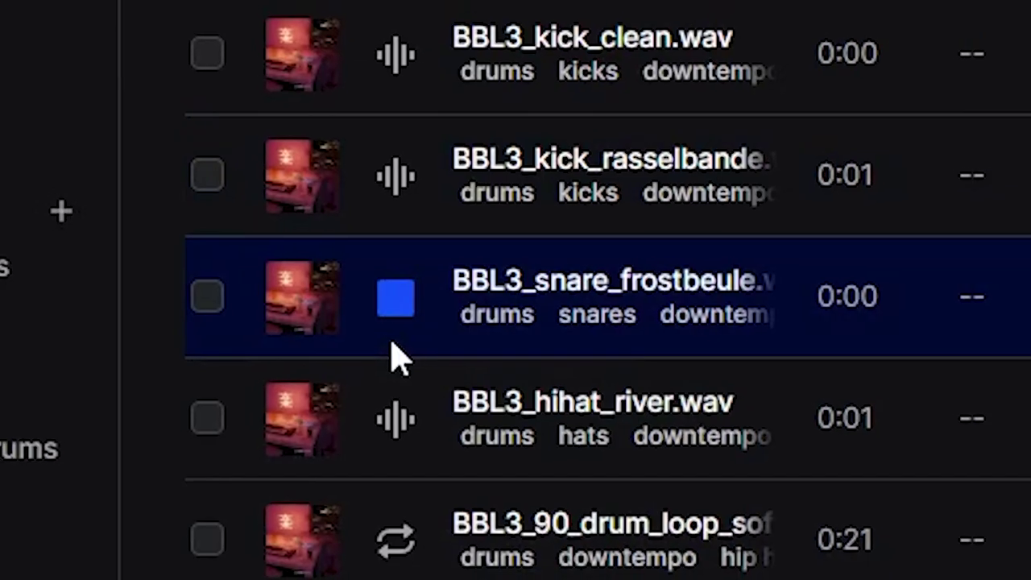
Preview the drum samples, add BBL3_snare_frostbeule.wav as a new channel and layer its hits on steps 5 and 13
left_click(410, 357)
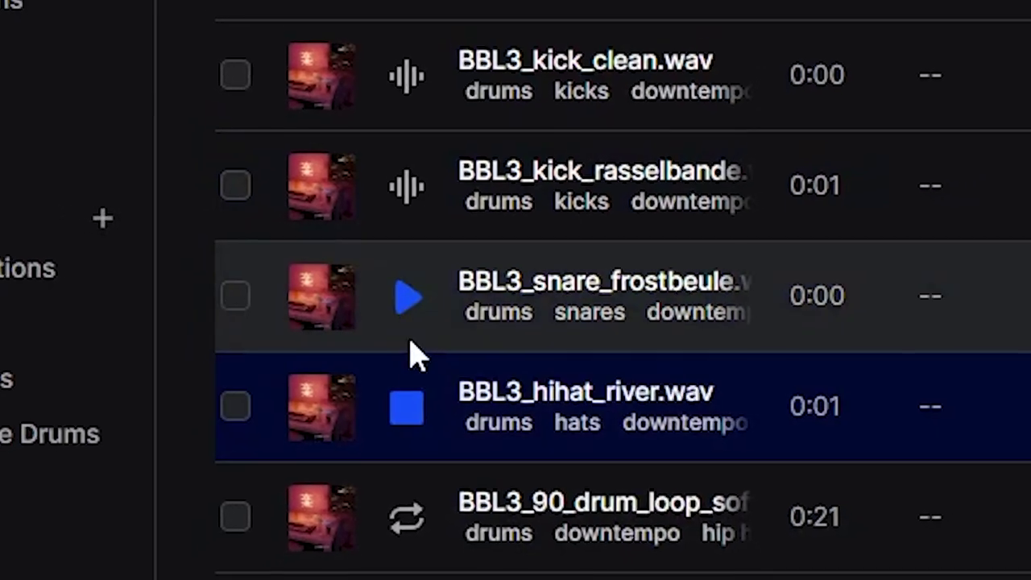
key("Up")
left_click_drag(368, 294, 483, 523)
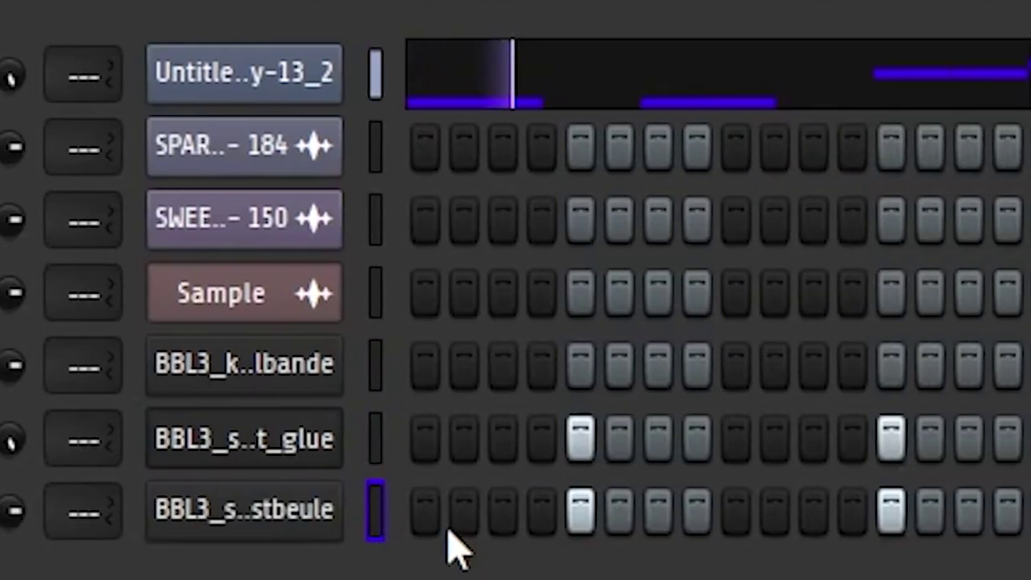
left_click(585, 506)
left_click(894, 506)
left_click(999, 507)
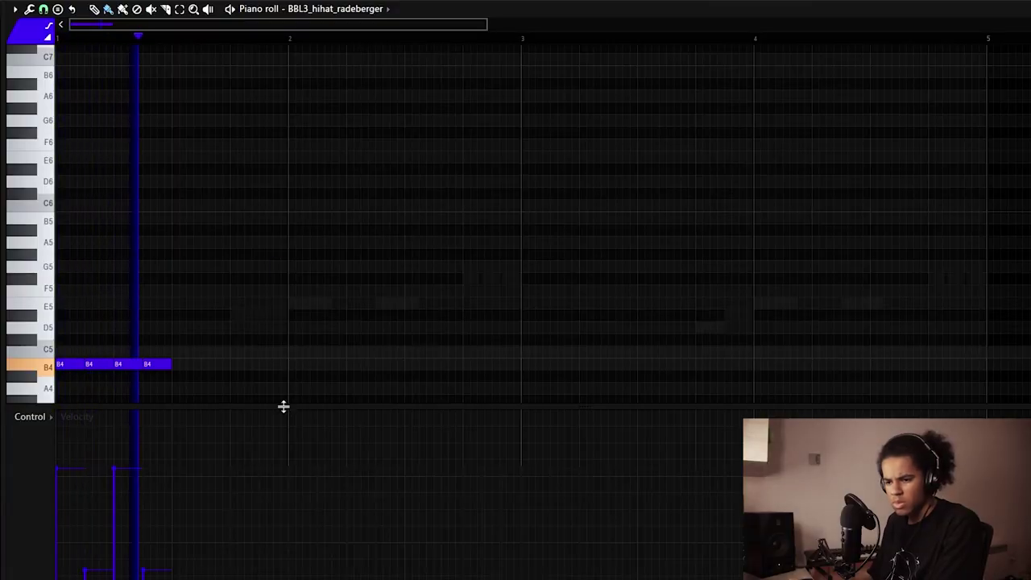
Repeat the B4 notes of the BBL3_hihat_radeberger channel to extend the hi-hat pattern
key("ctrl+b")
key("ctrl+b")
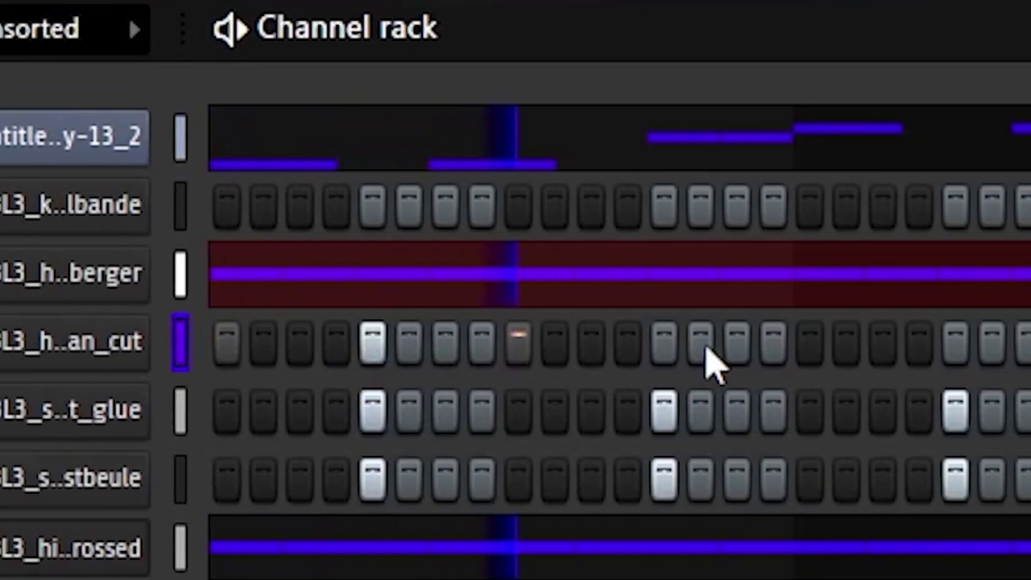
Add a BBL3_hihat_clean_cut hit on step 13 and apply randomized velocity levels to the selected C5 notes
left_click(664, 342)
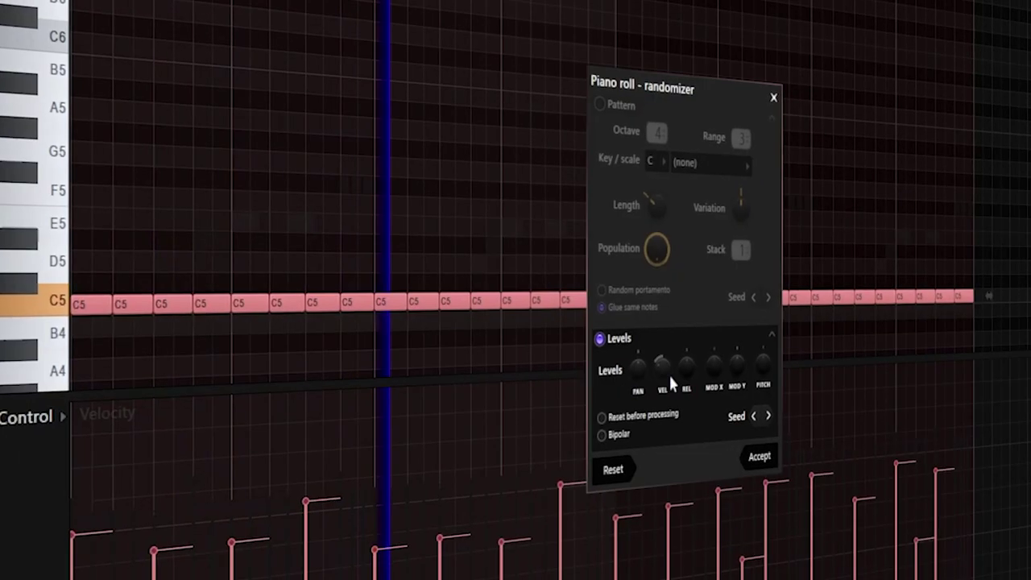
left_click(760, 456)
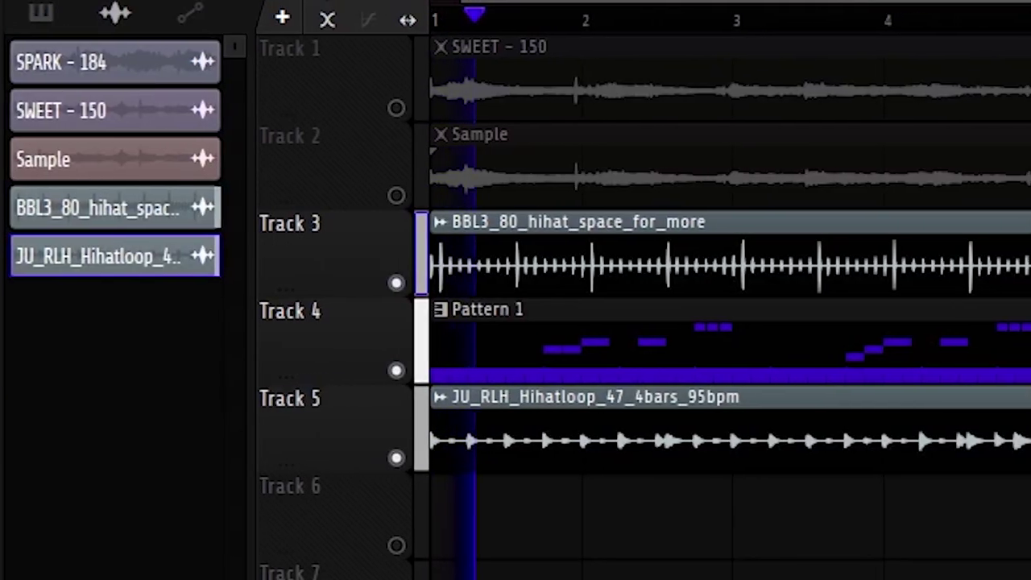
Select the JU_RLH_Hihatloop_47_4bars_95bpm clip on Track 5 and duplicate it right after itself
left_click_drag(1023, 395, 757, 463)
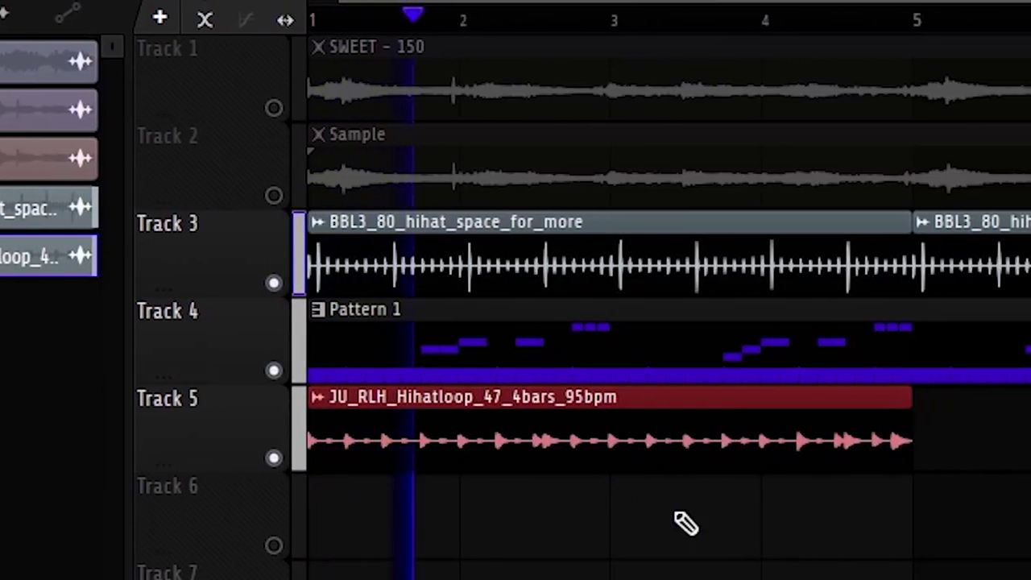
key("ctrl+b")
left_click_drag(1022, 297, 217, 375)
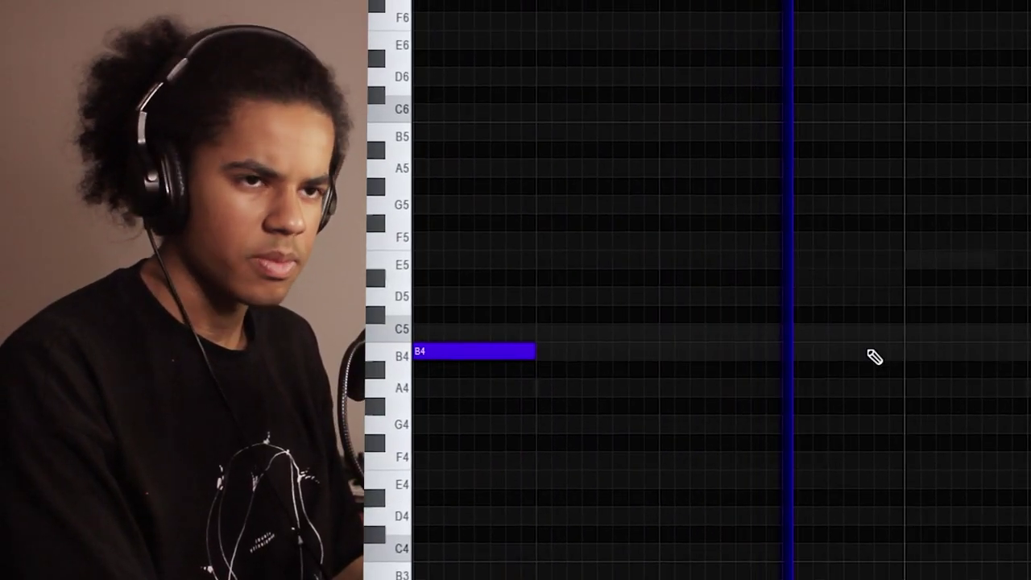
Add a one-beat E5 note at the start of bar 2 in the piano roll
left_click_drag(886, 295, 902, 264)
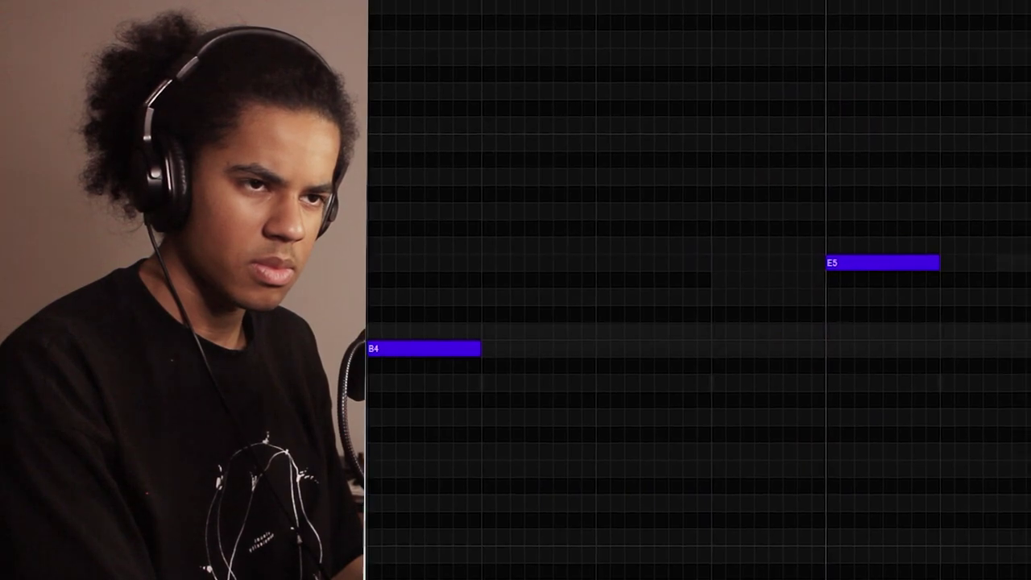
left_click(648, 232)
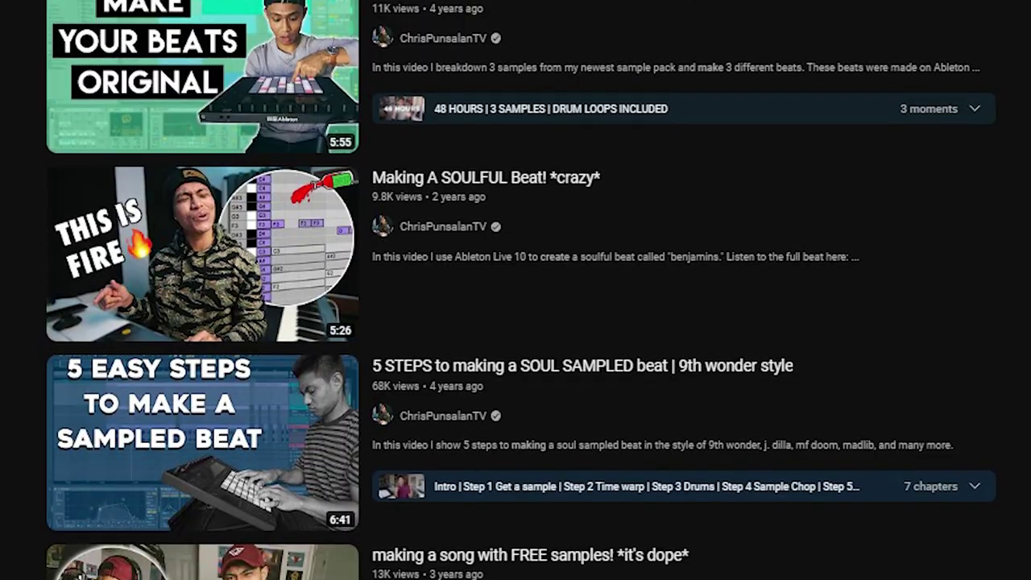
scroll(515, 290, "down", 3)
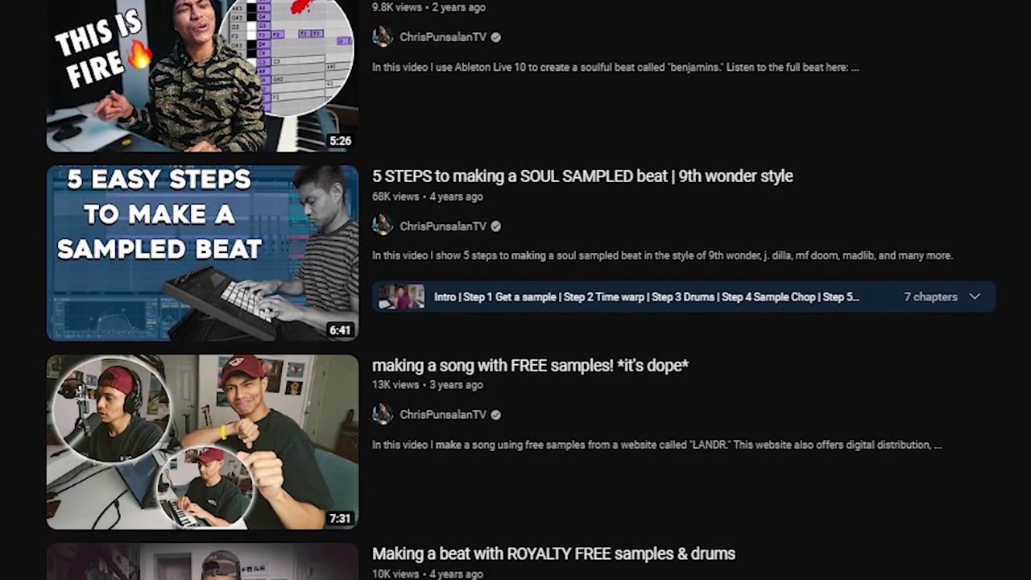
scroll(516, 290, "down", 3)
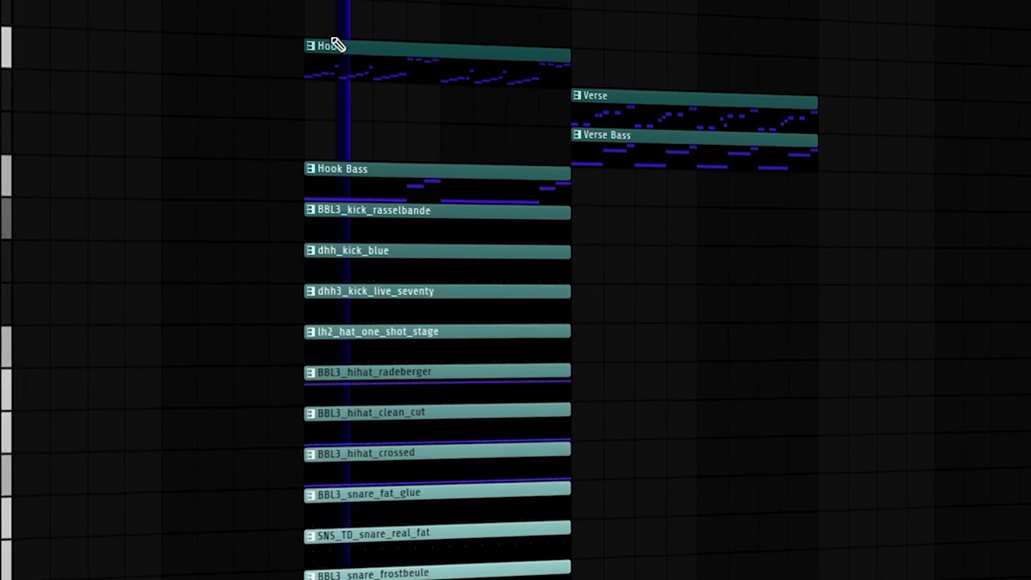
Select all the Hook section's pattern clips and duplicate them directly after the first Hook, before the Verse
left_click_drag(323, 10, 511, 552)
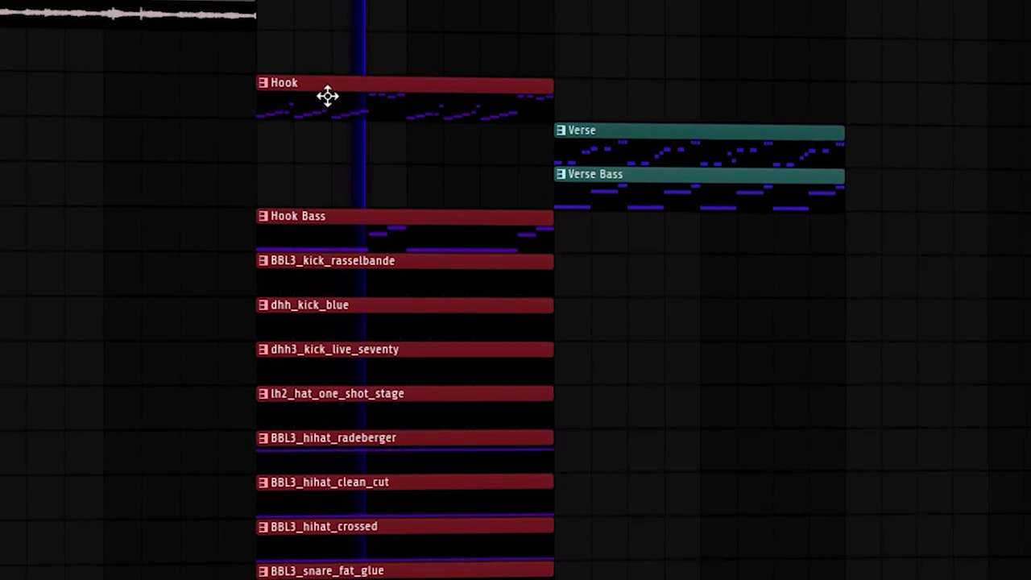
left_click(341, 86)
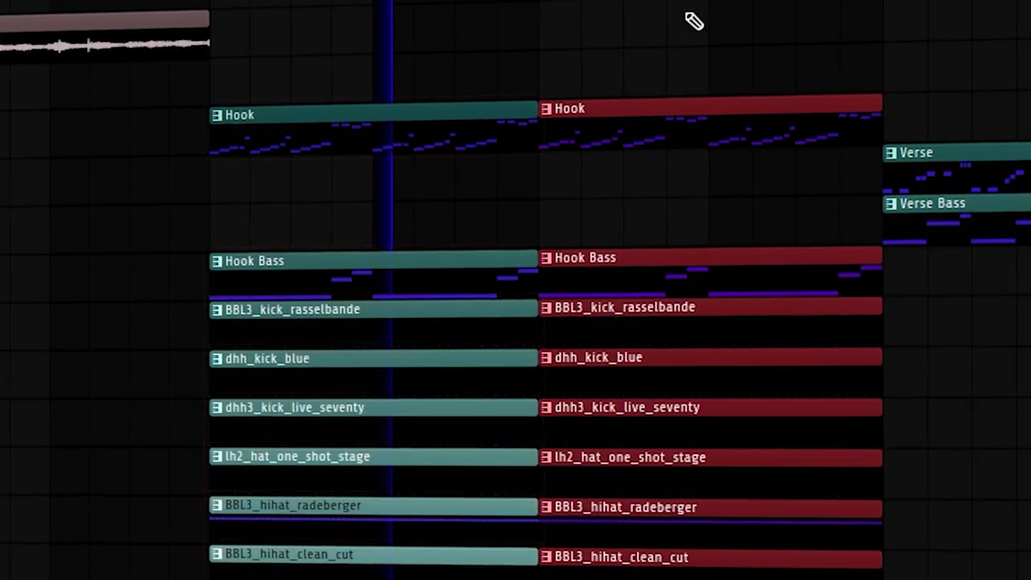
scroll(673, 24, "down", 2)
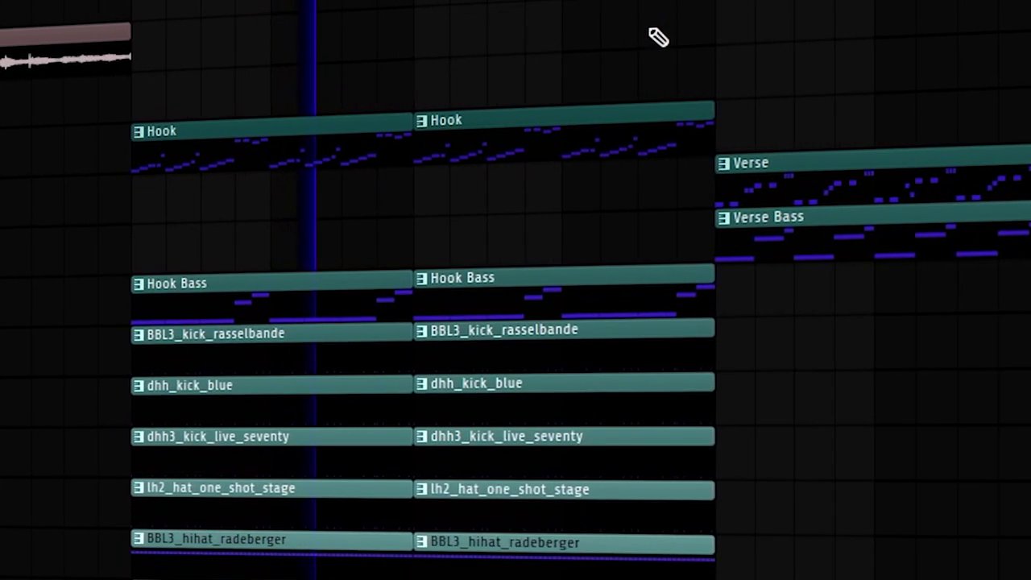
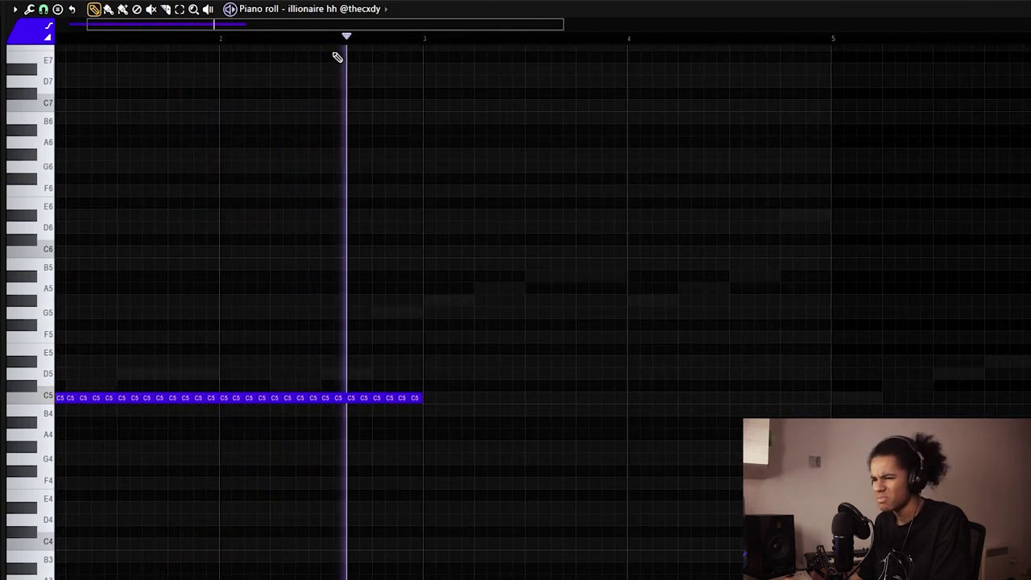
Duplicate the two bars of C5 hi-hat notes until they fill eight bars
key("ctrl+b")
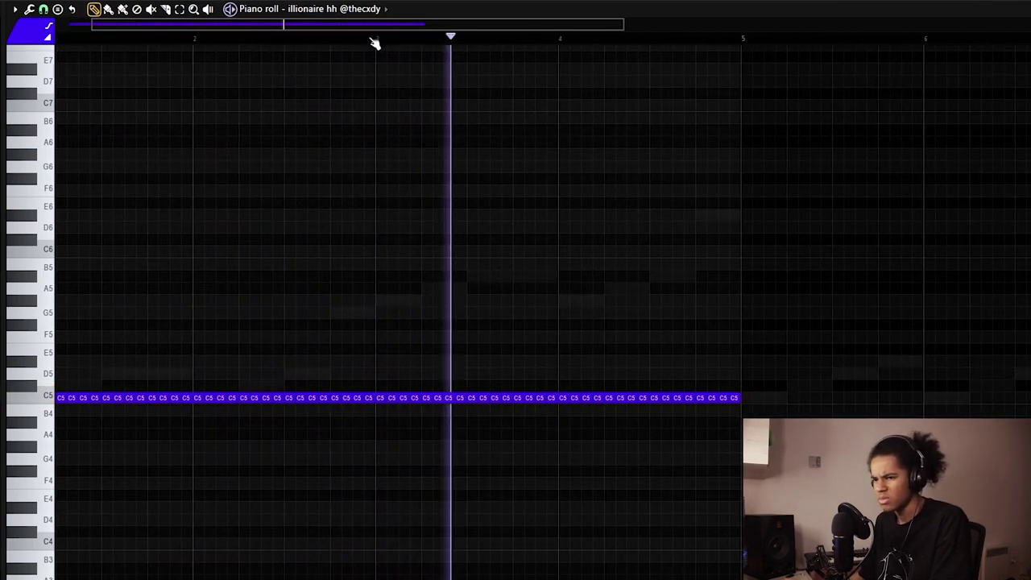
key("ctrl+b")
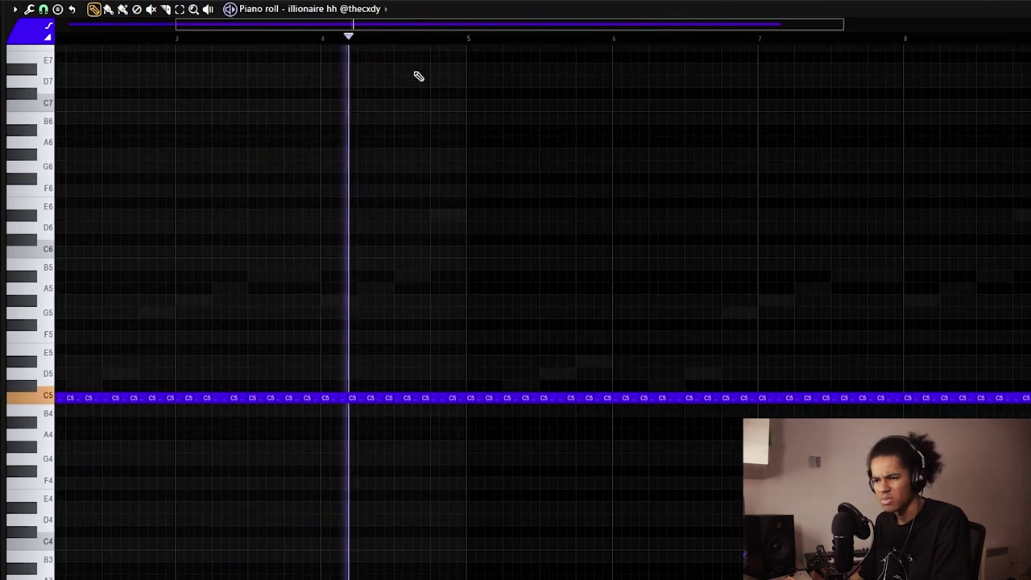
Place a single C5 note in the channel's piano roll and lengthen it to two steps
key("ctrl+a")
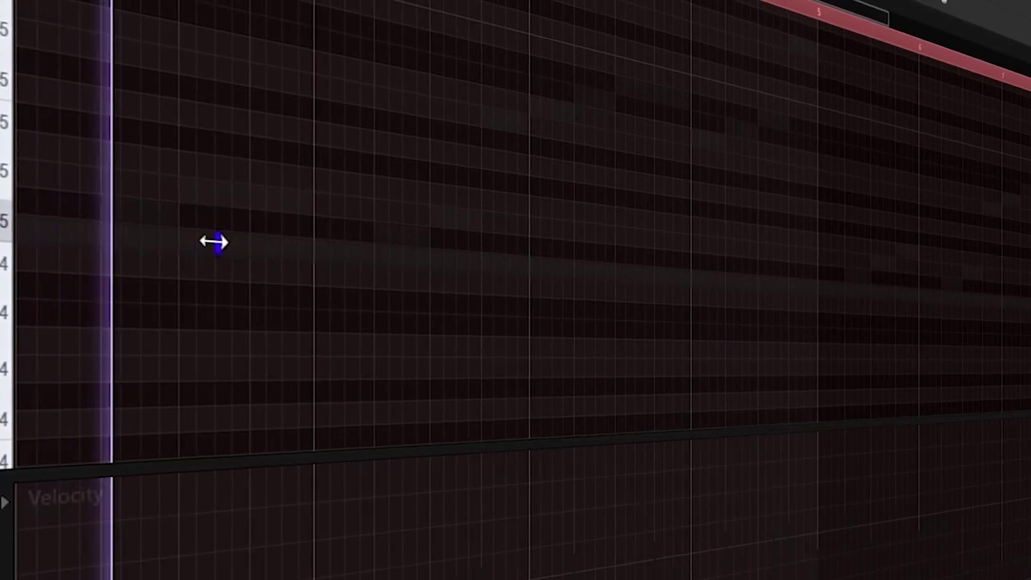
left_click(213, 242)
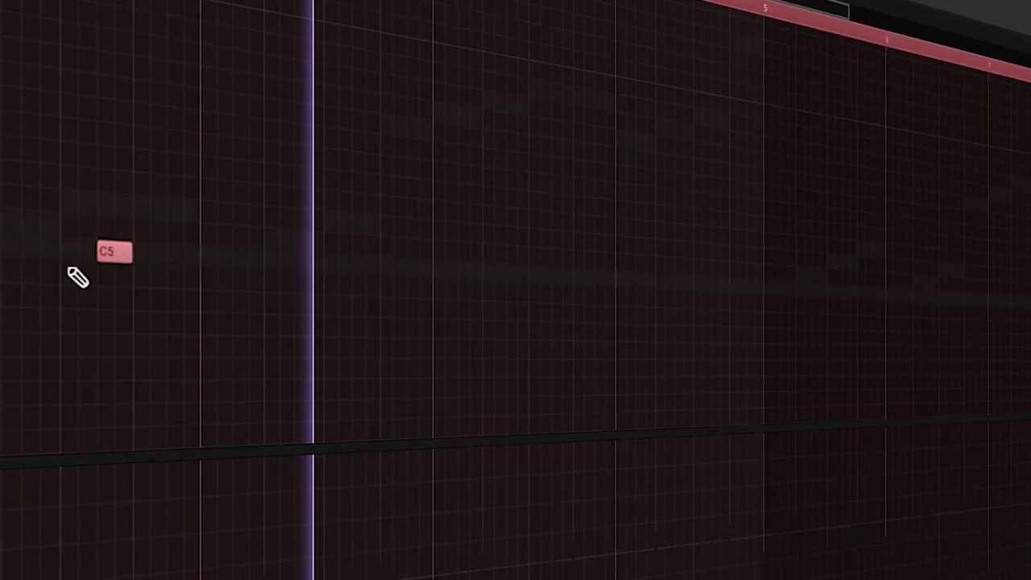
left_click_drag(290, 266, 502, 304)
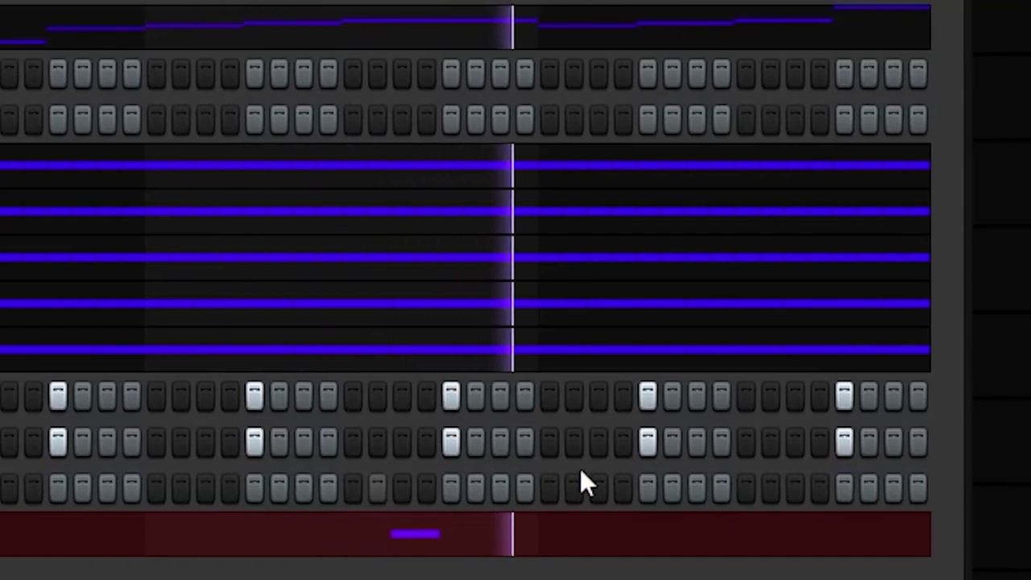
Add hits on steps 8 and 15 of the pattern's last bar in the step row above the selected channel
left_click(722, 486)
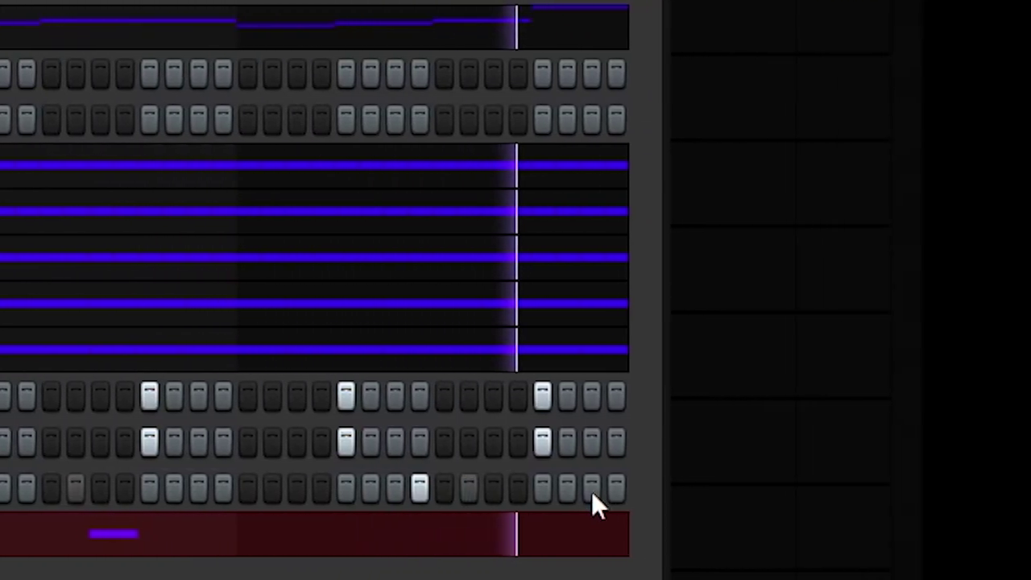
left_click(592, 487)
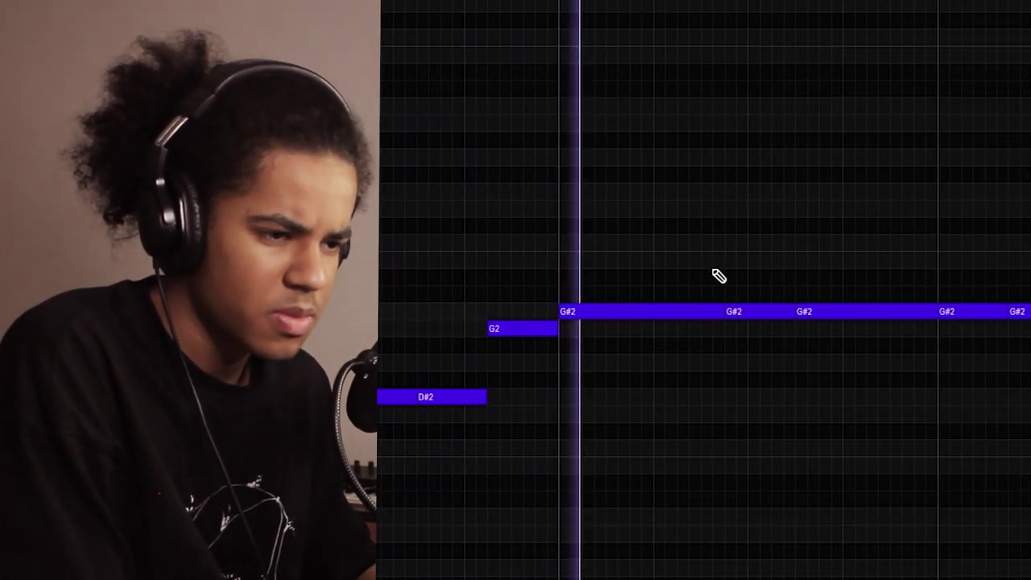
Delete one G#2 note from the Cobra 808 line and drop the A#2 notes ending bars 4 and 8 to A#1
left_click(825, 314)
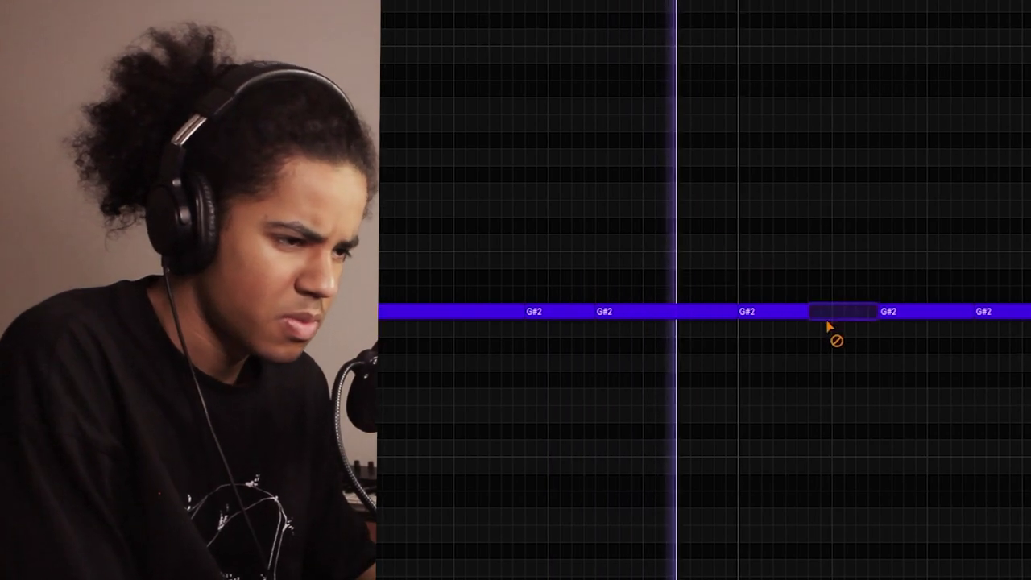
left_click_drag(788, 328, 802, 323)
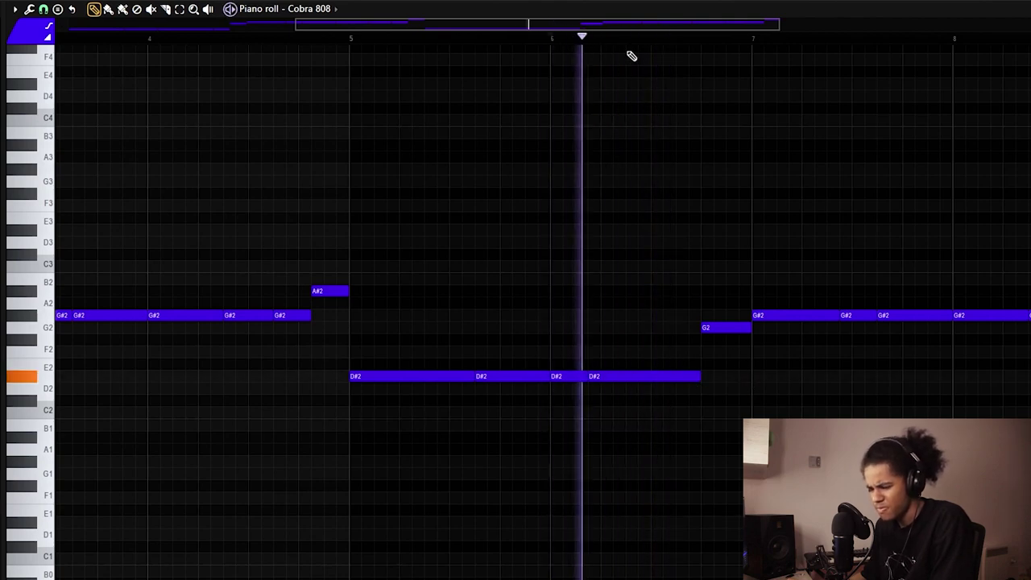
scroll(636, 48, "down", 2)
scroll(717, 45, "down", 2)
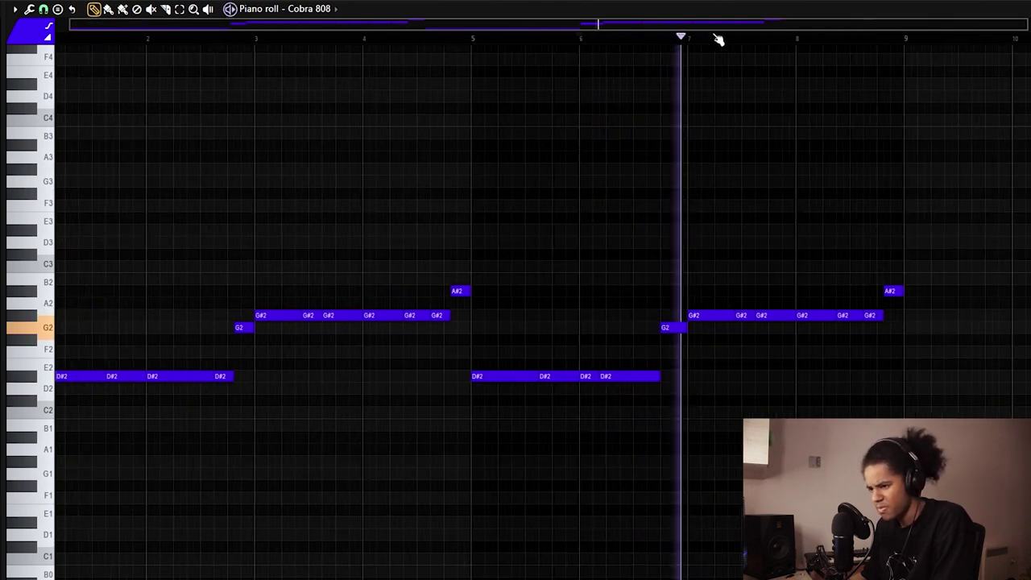
scroll(715, 50, "down", 1)
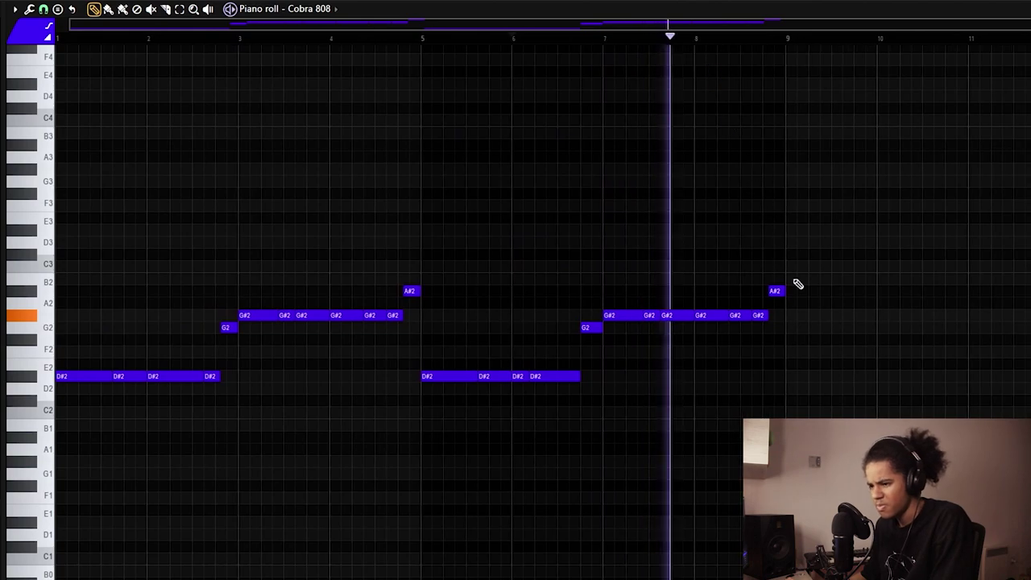
left_click_drag(802, 292, 307, 285)
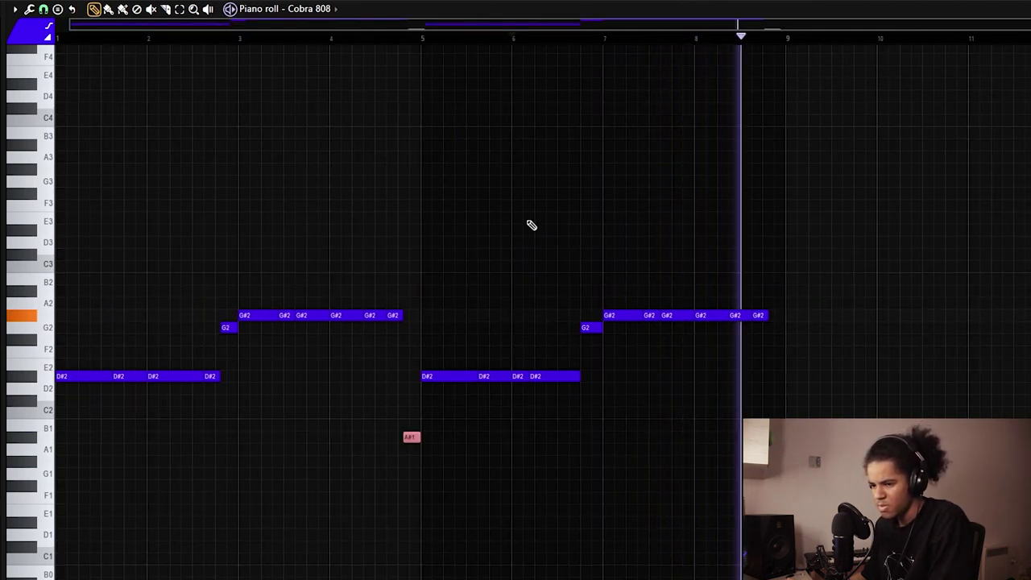
key("ctrl+d")
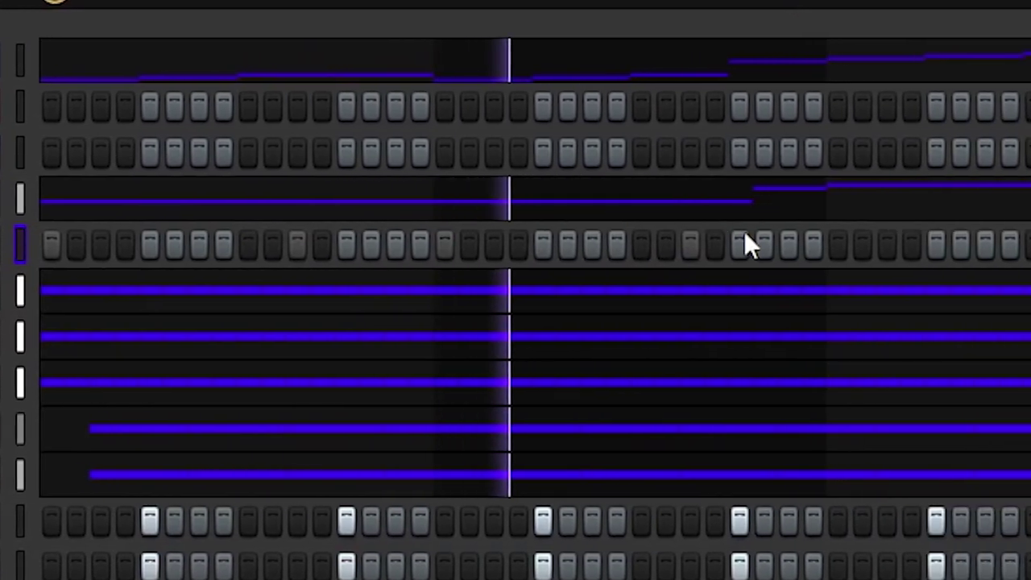
Program the Friendly Kick channel's rhythm as short C5 notes across consecutive bars of the piano roll
left_click(764, 244)
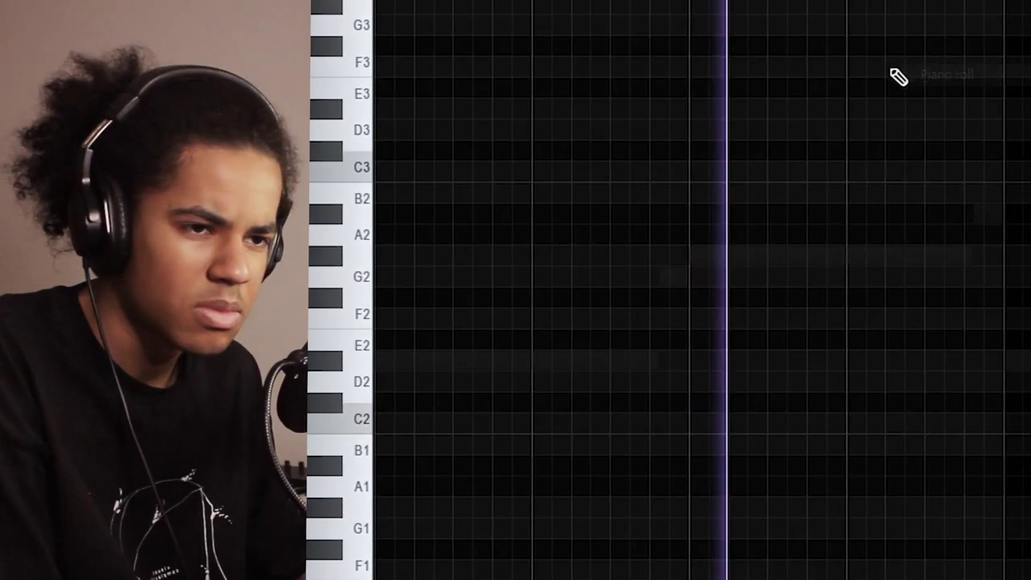
scroll(889, 113, "up", 6)
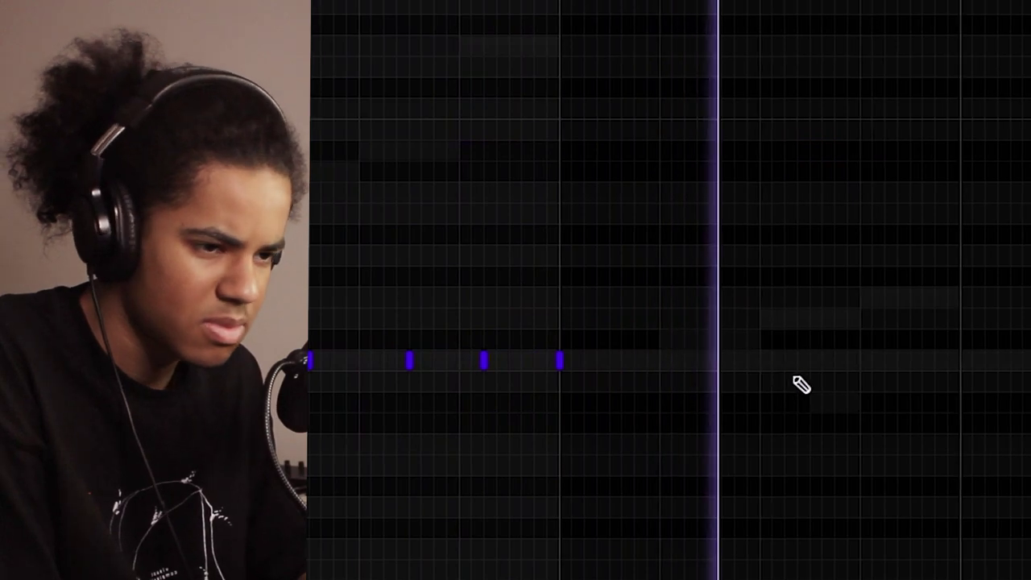
left_click(769, 362)
left_click(882, 363)
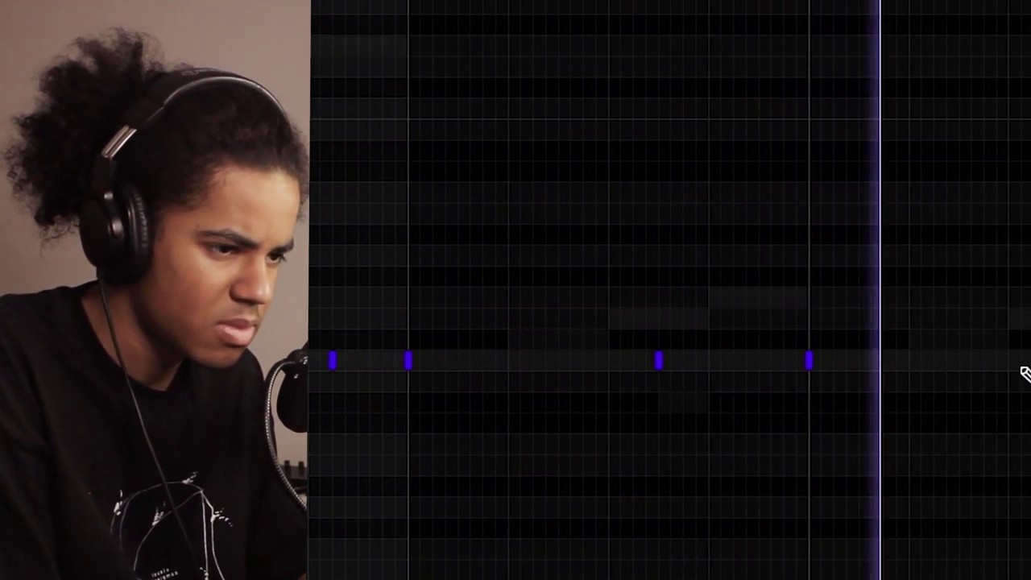
left_click(775, 361)
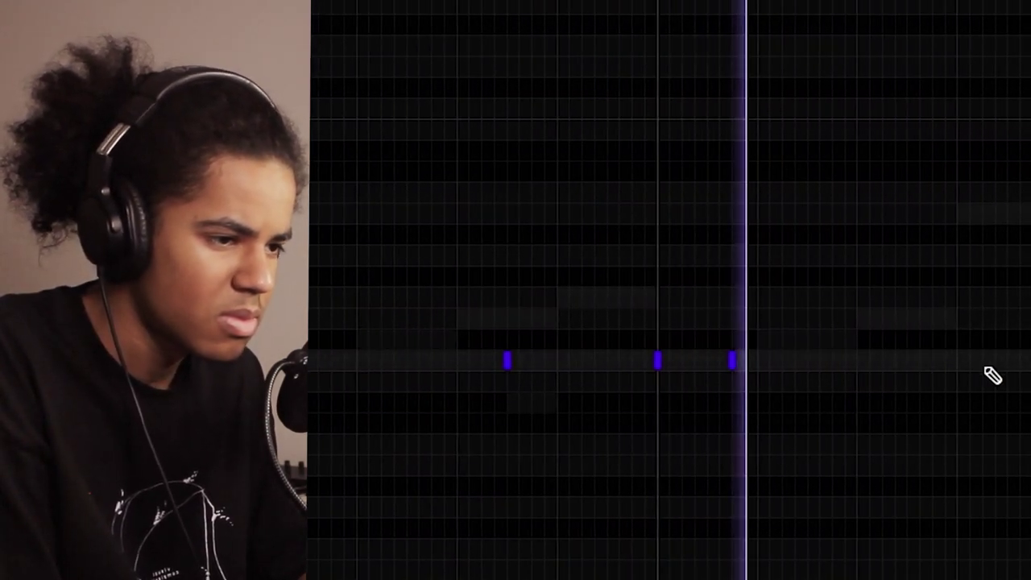
left_click(921, 361)
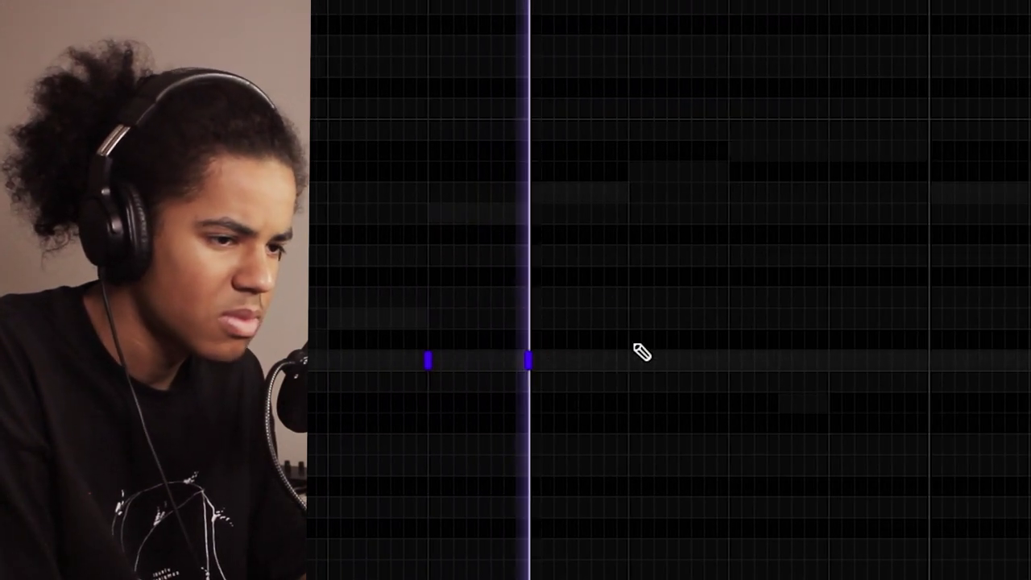
left_click(668, 363)
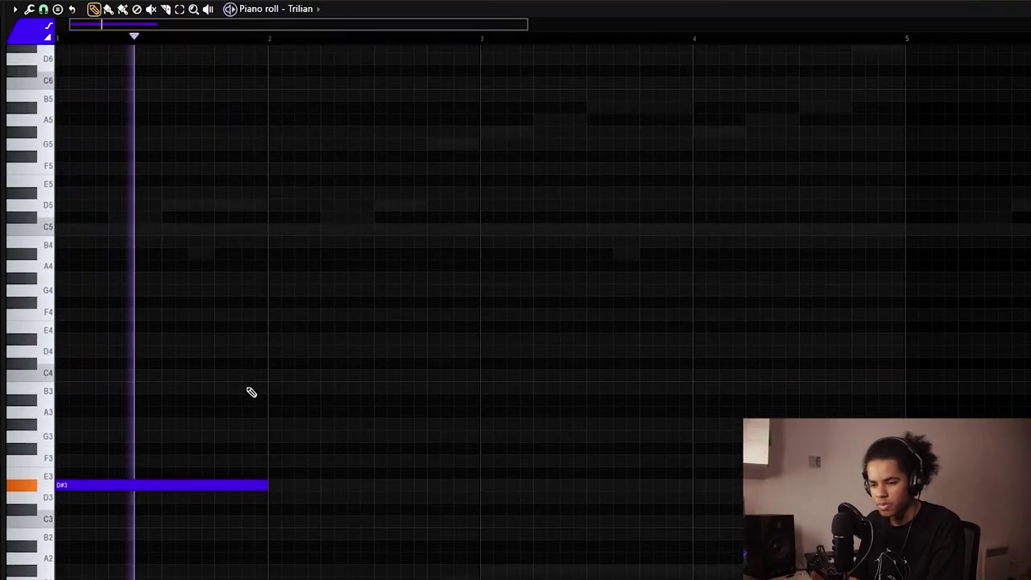
Repeat the Trilian D#3 note for three beats of bar 2 and follow it with a one-beat F#3
key("ctrl+b")
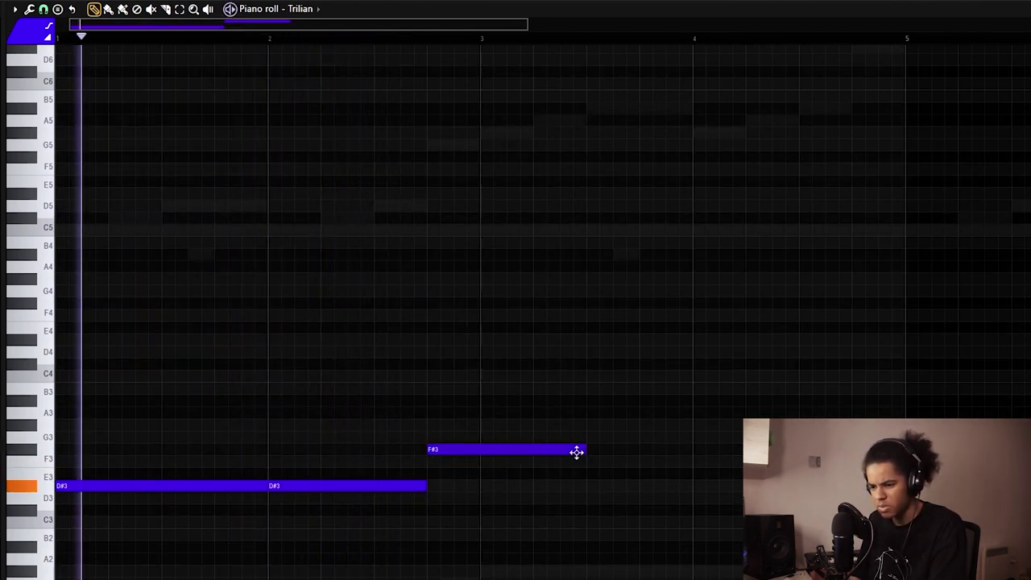
left_click_drag(586, 453, 476, 476)
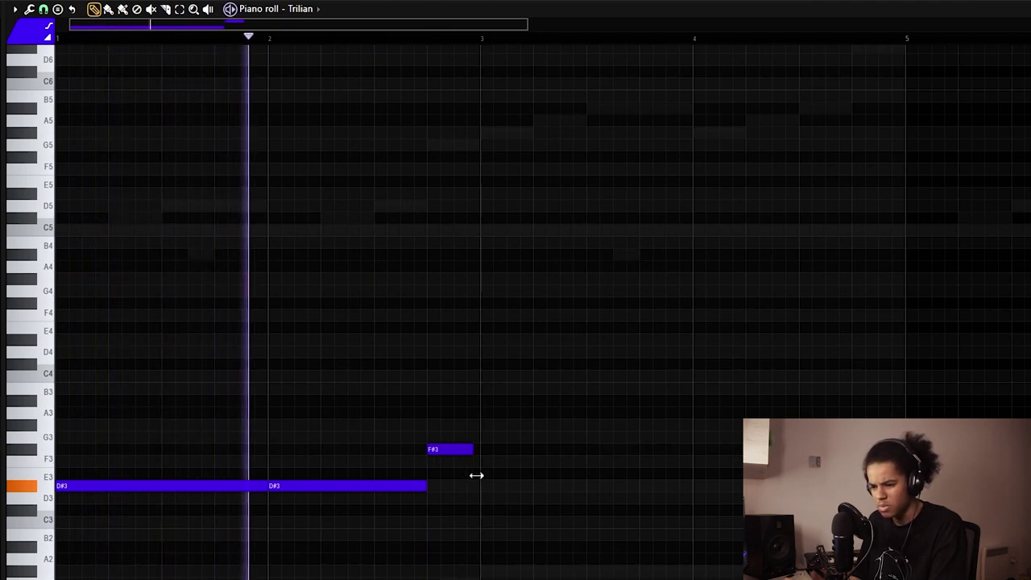
Add a bass note at the start of bar 3, set it to G#3 and lengthen it across nearly the whole bar
left_click_drag(483, 574, 534, 444)
key("ctrl+a")
left_click(481, 412)
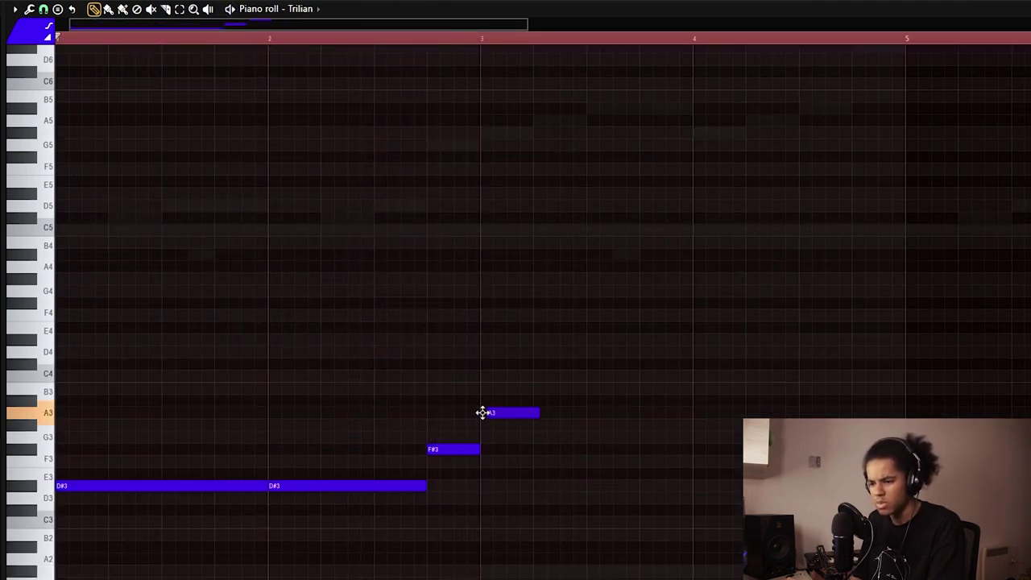
left_click(490, 42)
key("space")
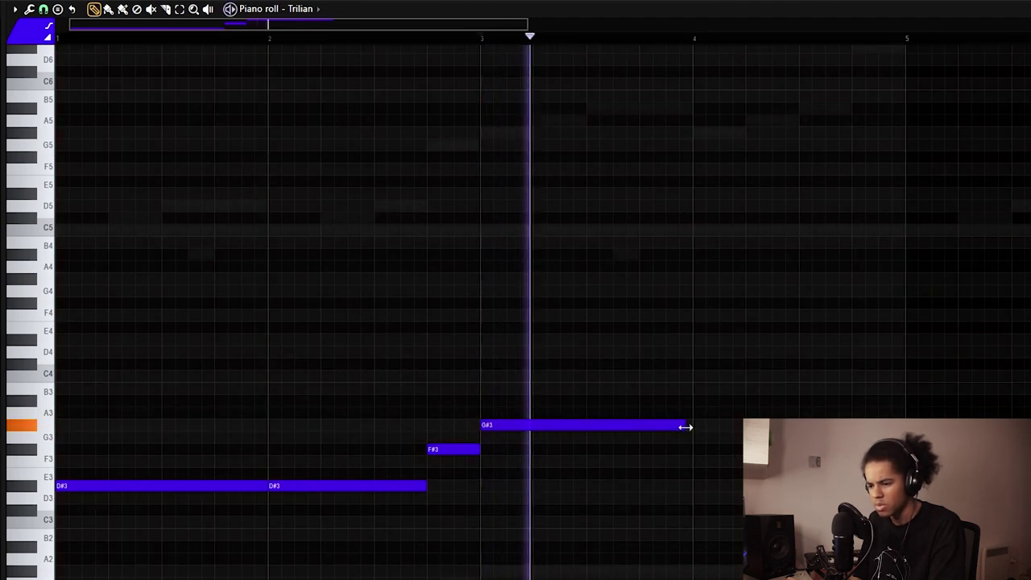
Insert a short F#3 passing note just before bar 4 and a G#3 note at the start of bar 4
scroll(701, 42, "up", 2)
key("space")
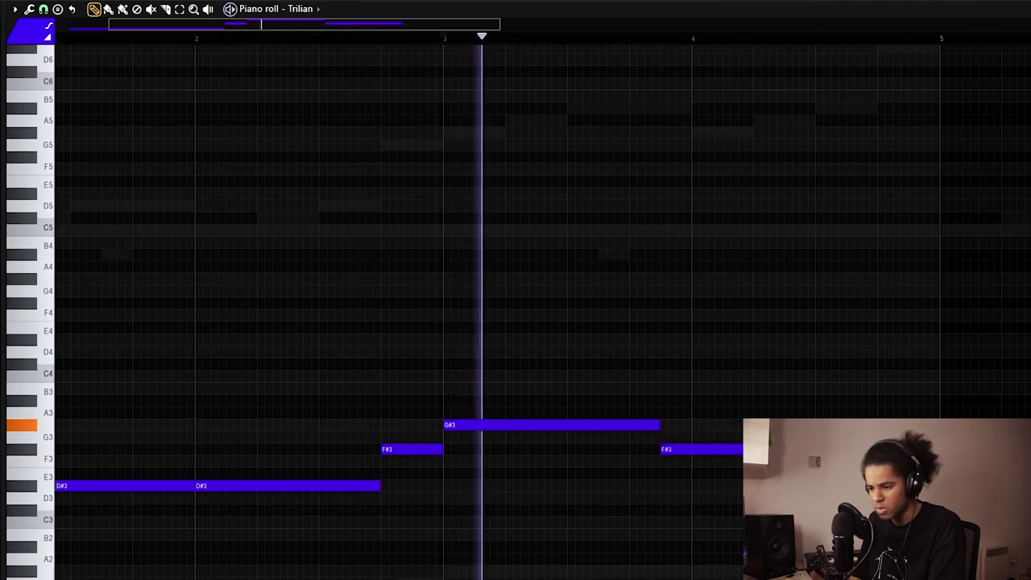
left_click_drag(765, 450, 753, 424)
left_click(701, 425)
right_click(682, 450)
key("space")
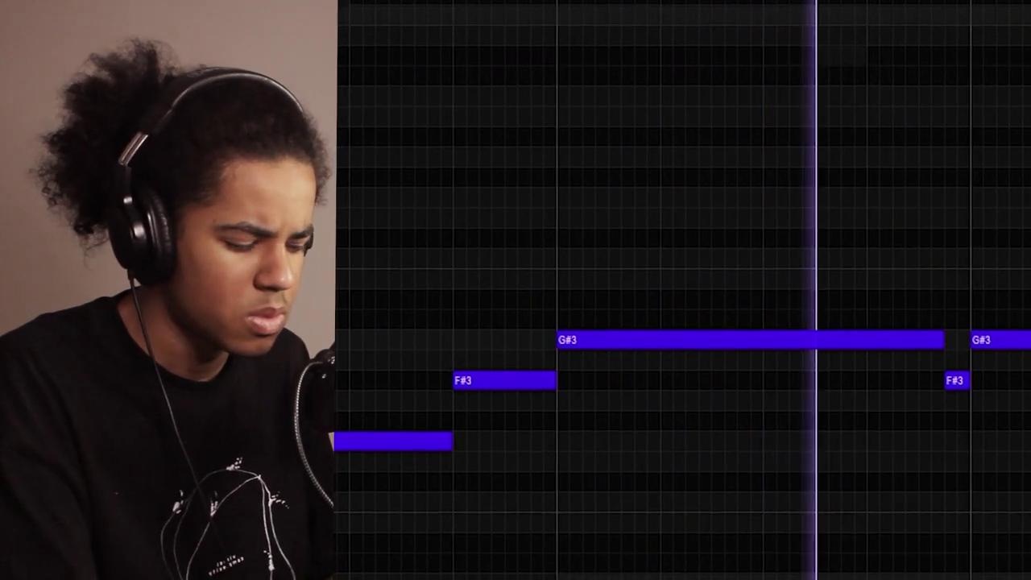
scroll(683, 322, "down", 2)
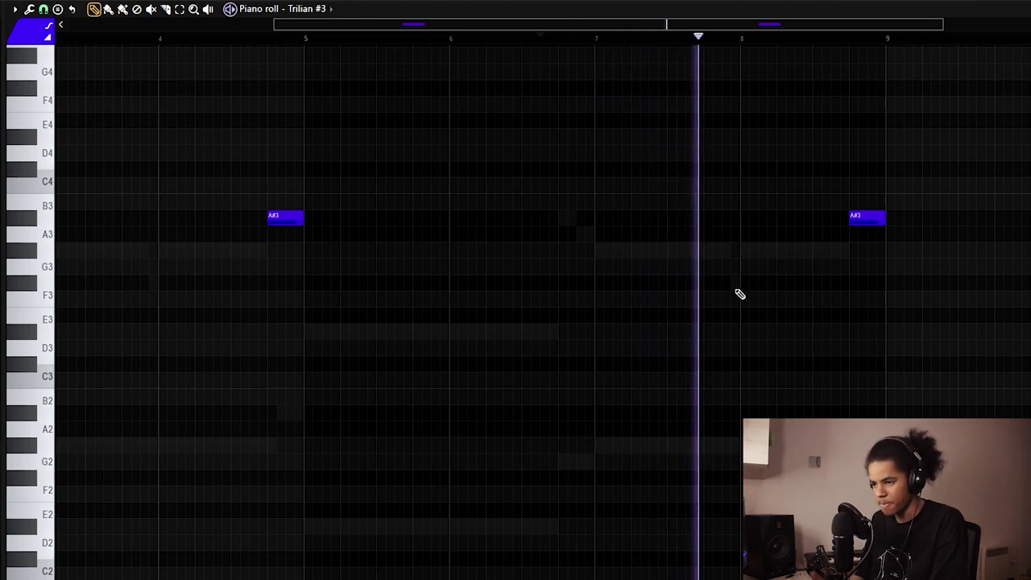
scroll(721, 50, "down", 2)
scroll(676, 81, "down", 2)
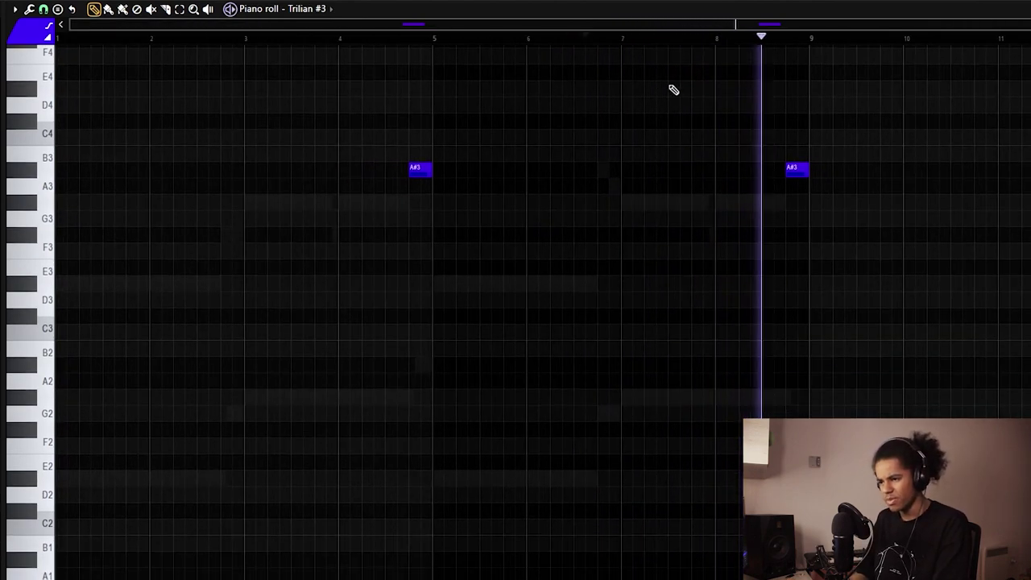
scroll(669, 99, "up", 4)
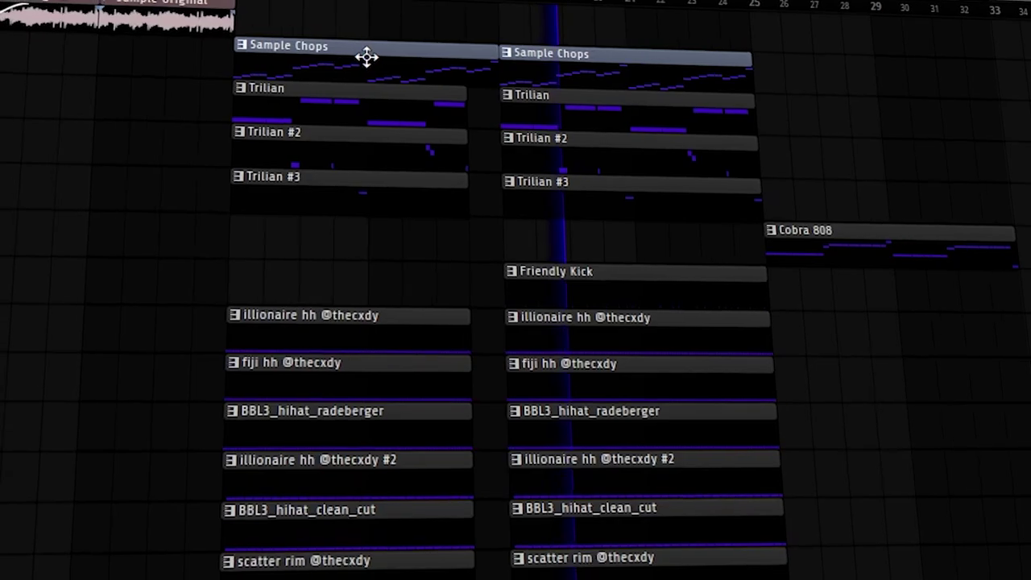
Duplicate the two Sample Chops clips directly after the hook, starting at bar 25
left_click(397, 46)
left_click_drag(415, 54, 891, 62)
left_click(951, 6)
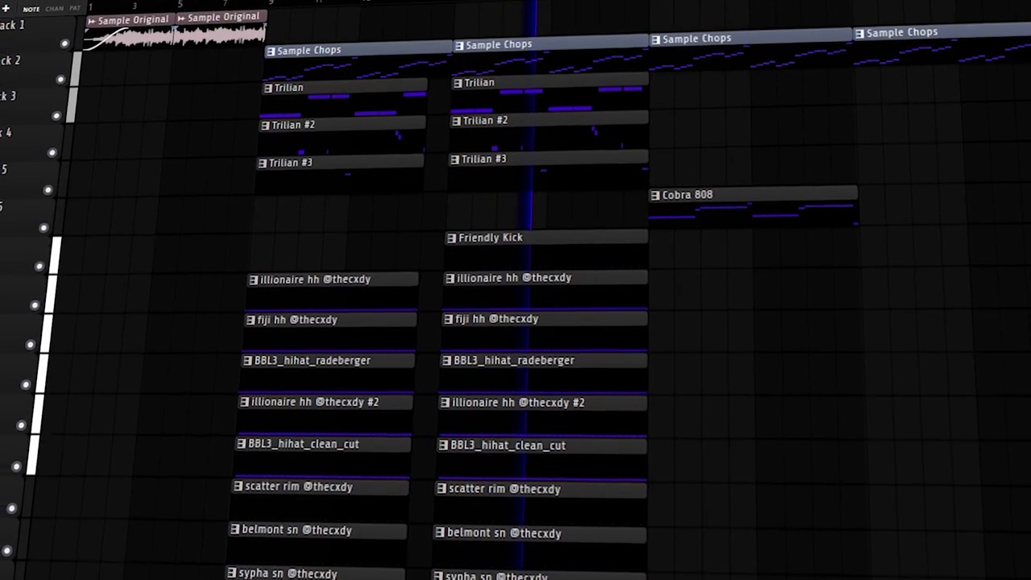
Make the duplicated clips a unique Sample Chops #2 pattern and clone the Sample Chops channel
left_click(656, 46)
left_click(555, 126)
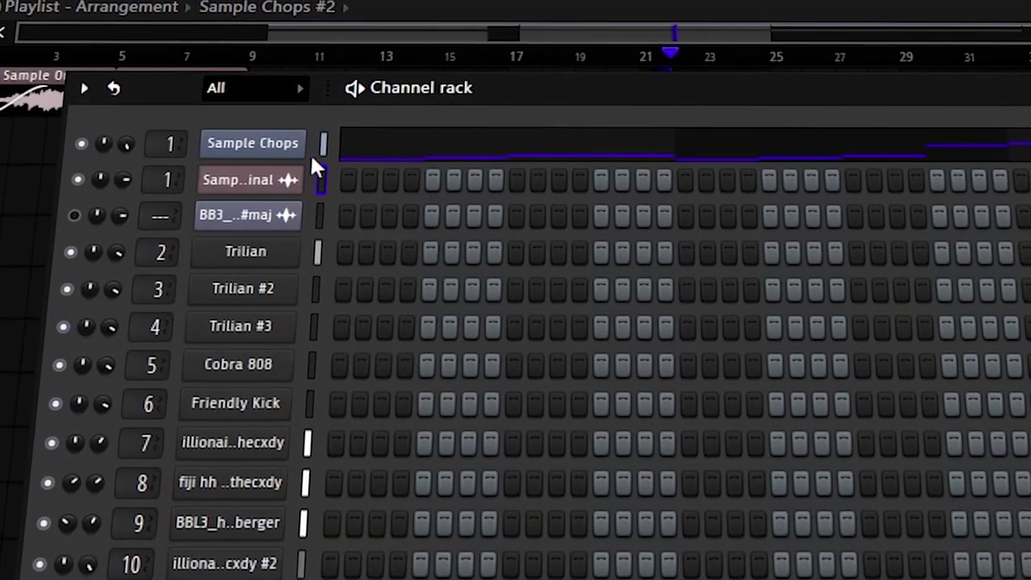
right_click(310, 153)
left_click(328, 382)
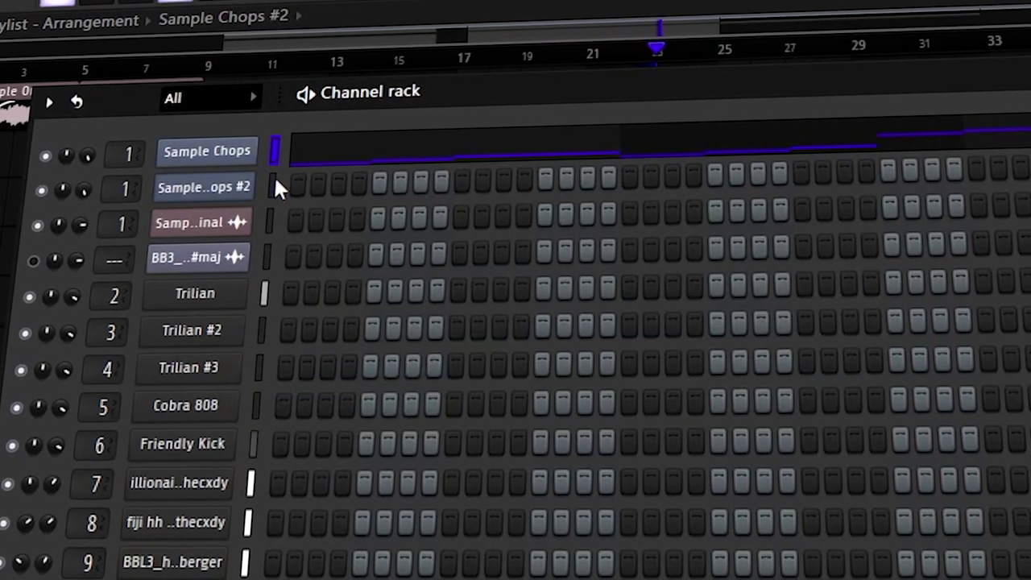
Transfer the Sample Chops notes to the cloned Sample Chops #2 channel
left_click(280, 186)
right_click(282, 186)
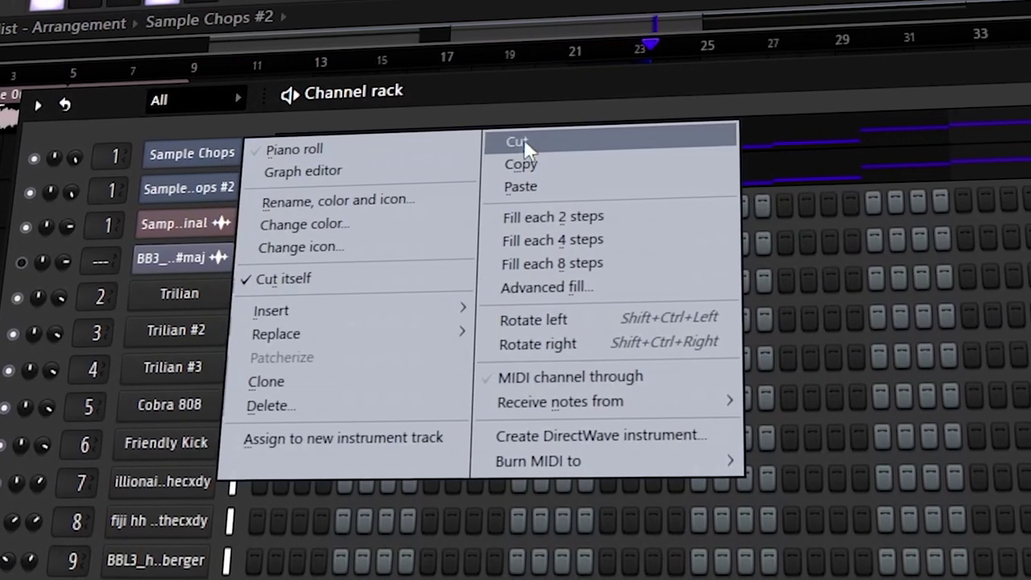
key("Escape")
left_click(219, 190)
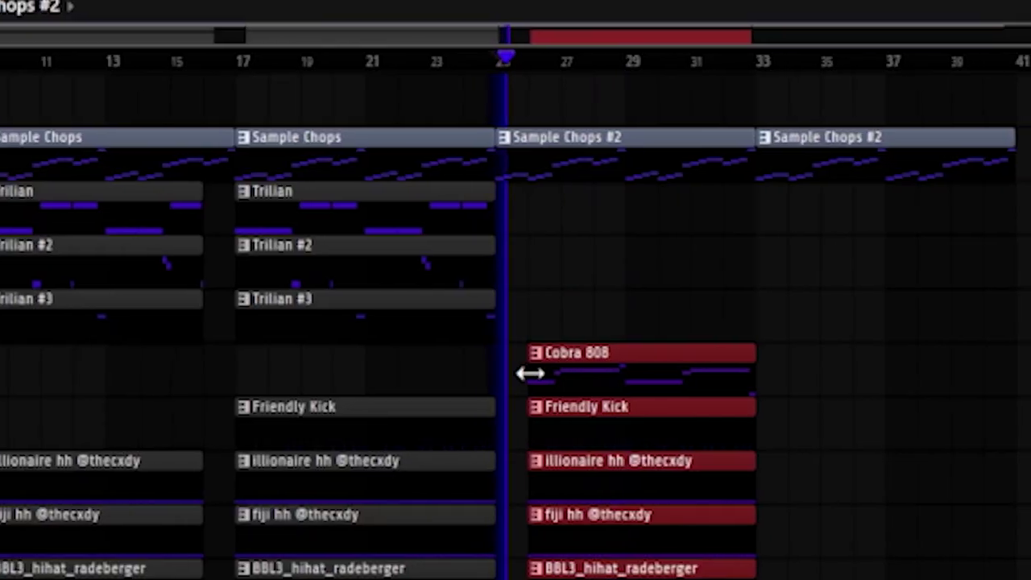
Remove the Beat 2 slice note from bar 2 of the Sample Chops #2 pattern
left_click(588, 317)
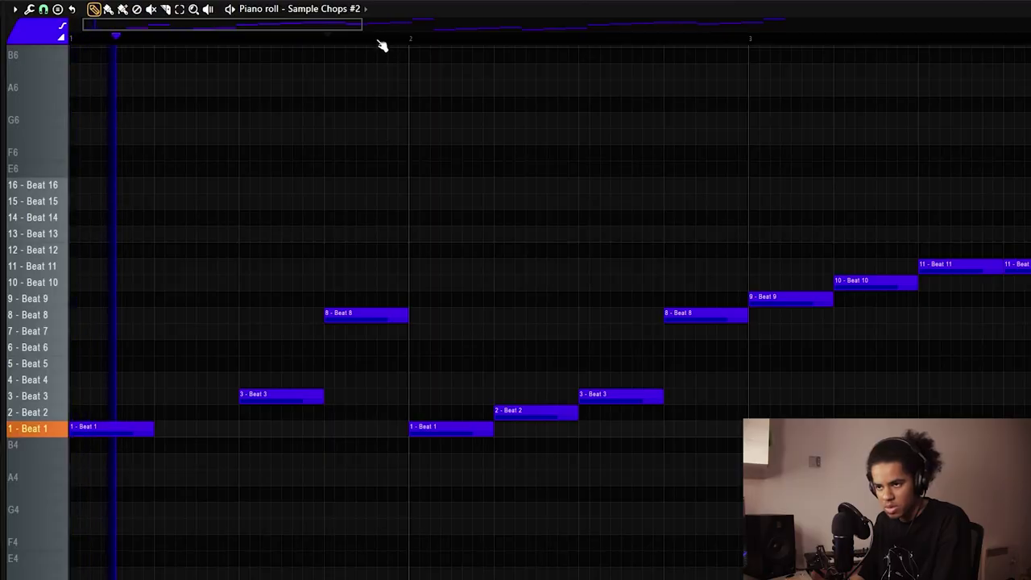
scroll(382, 46, "down", 1)
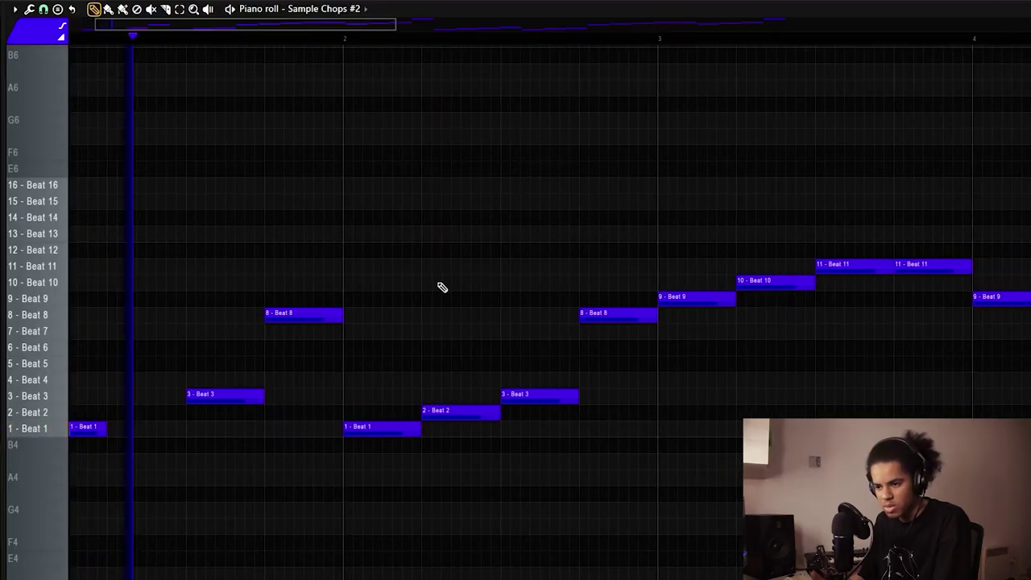
right_click(453, 414)
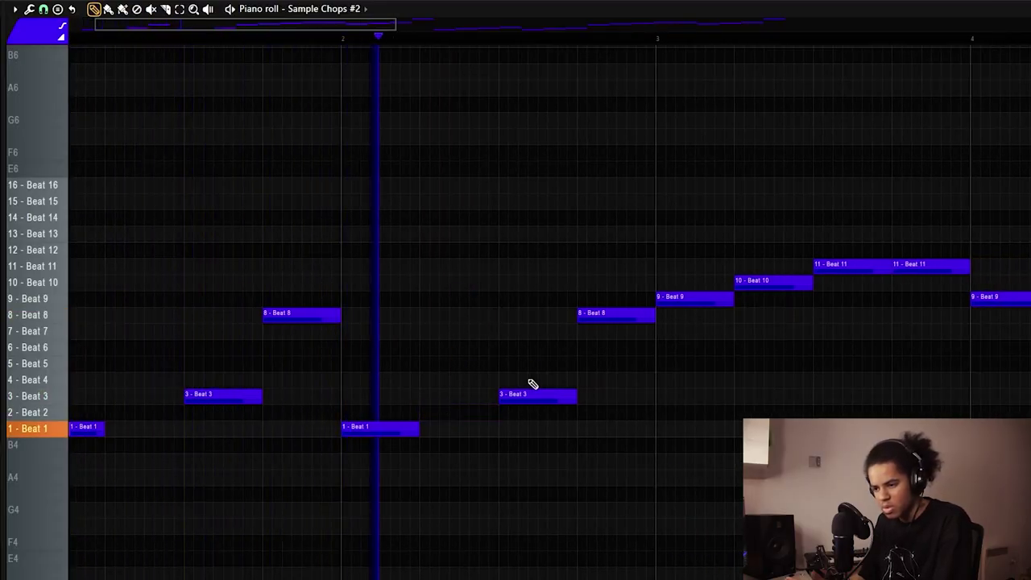
scroll(662, 63, "down", 1)
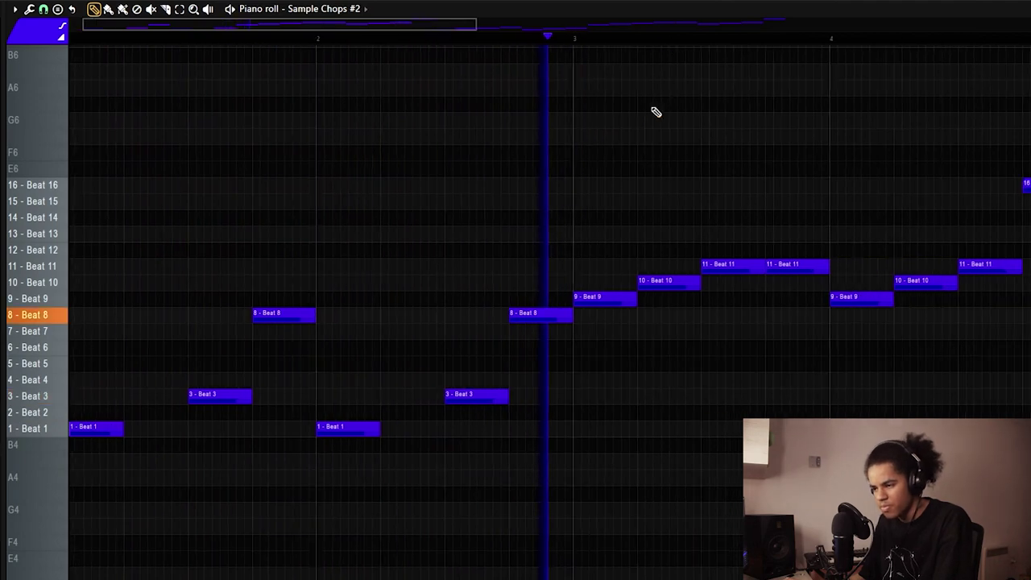
Try Beat 11 for the second slice of bar 3 and Beat 10 for that bar's fourth slice
key("space")
left_click_drag(637, 281, 608, 269)
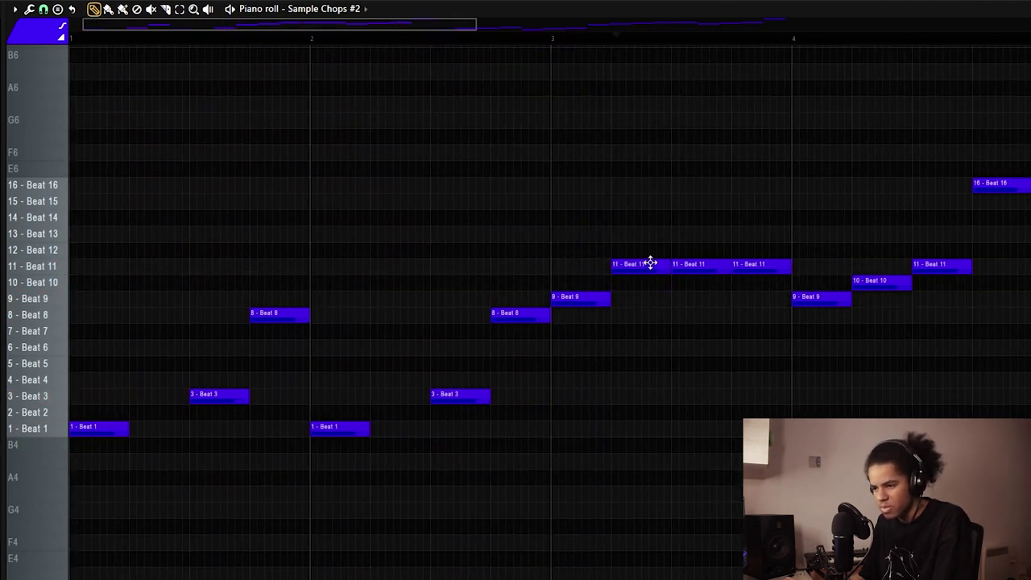
left_click(678, 265)
key("space")
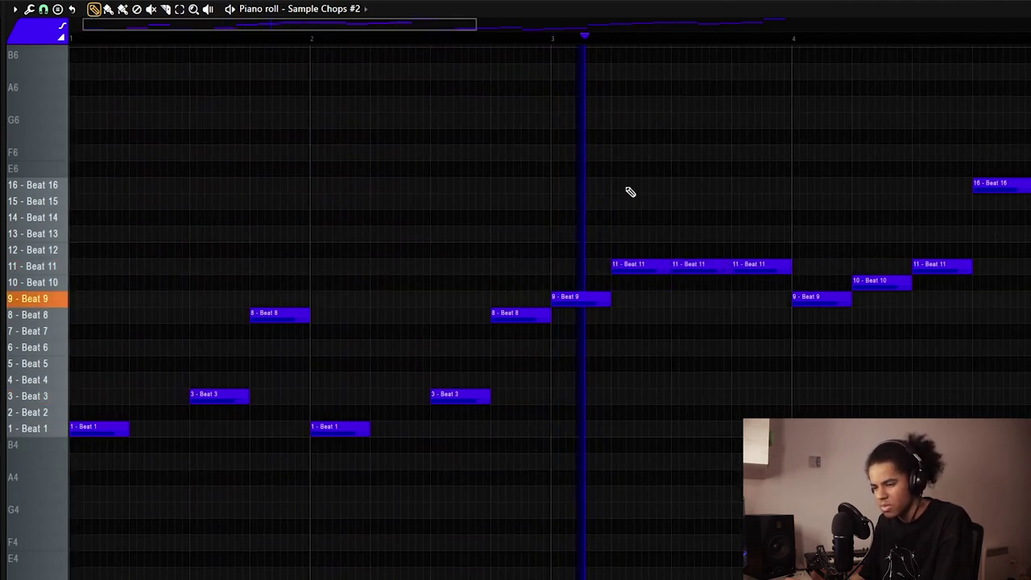
right_click(743, 264)
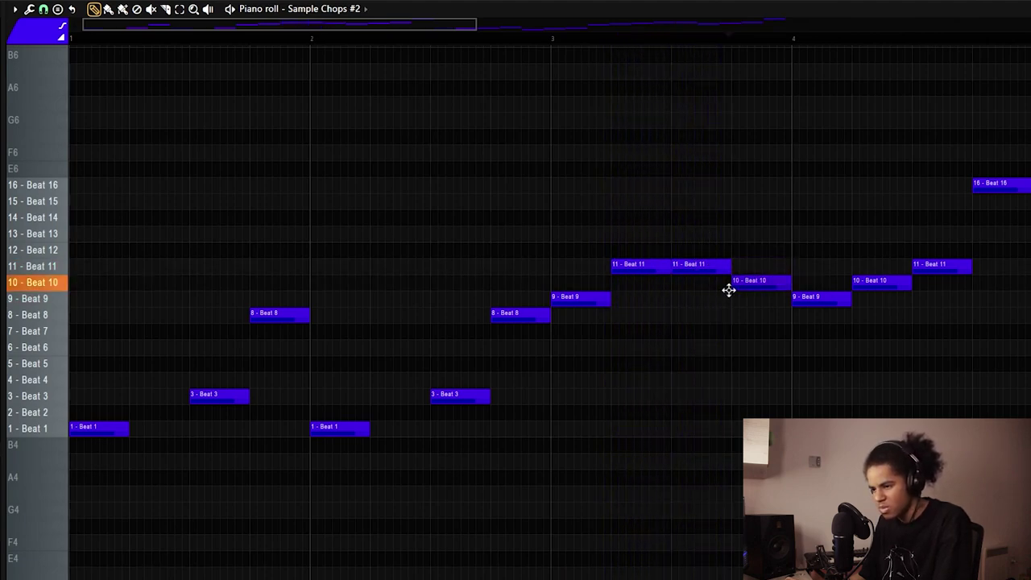
Set the second slice of bar 3 to Beat 10 and the third to Beat 11, clearing the bar's fourth beat
left_click_drag(632, 266, 621, 281)
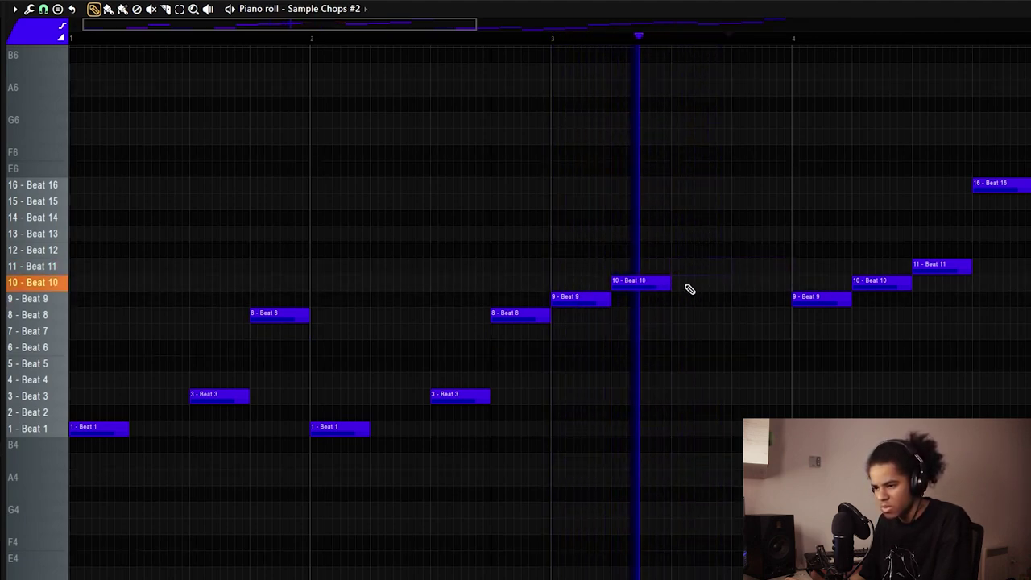
right_click(694, 266)
left_click(680, 266)
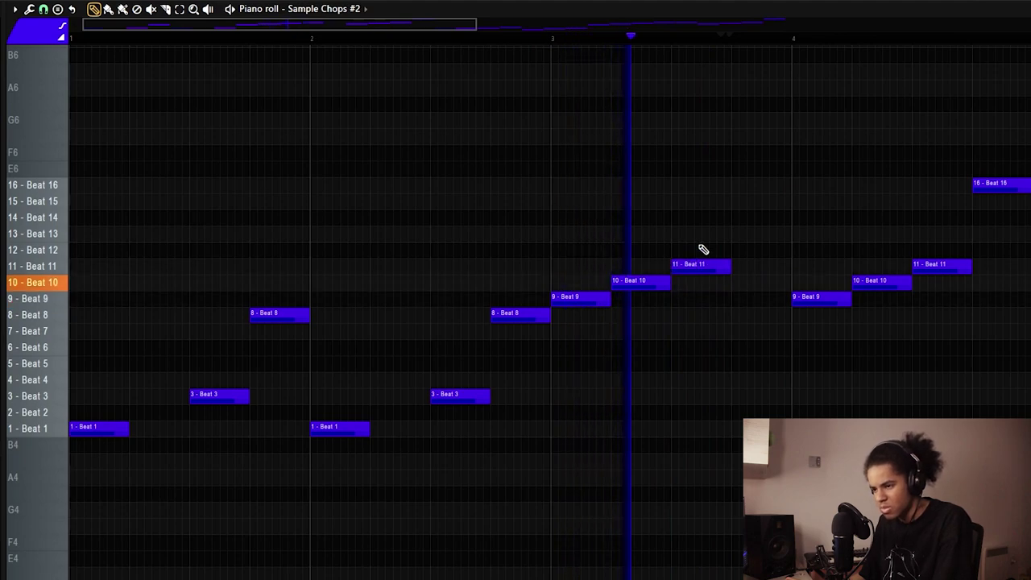
Place a Beat 16 slice on the fourth beat of bar 3 and change the last slice of bar 4 to Beat 11
left_click(735, 298)
left_click_drag(727, 303, 724, 244)
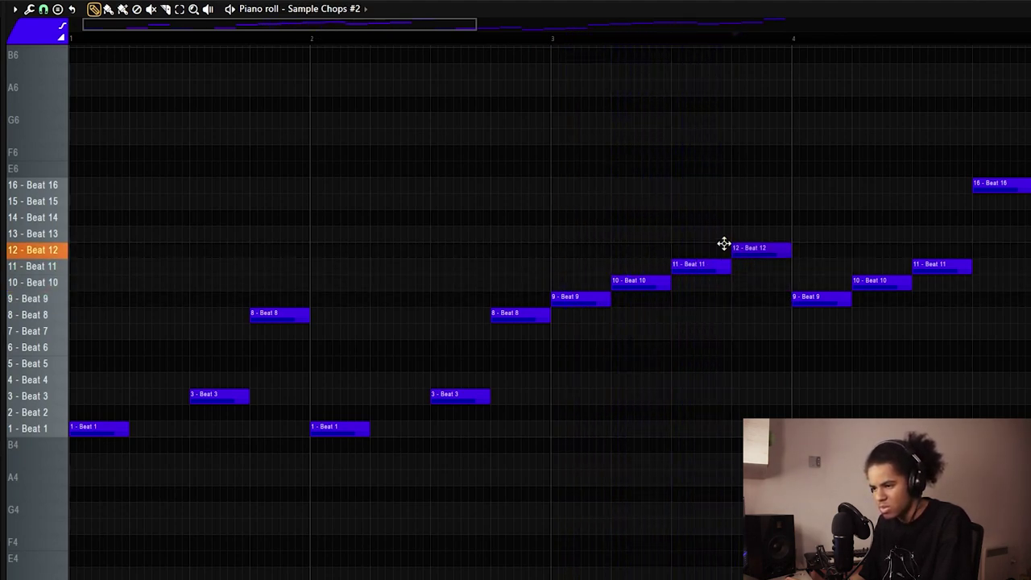
scroll(681, 48, "down", 1)
right_click(645, 246)
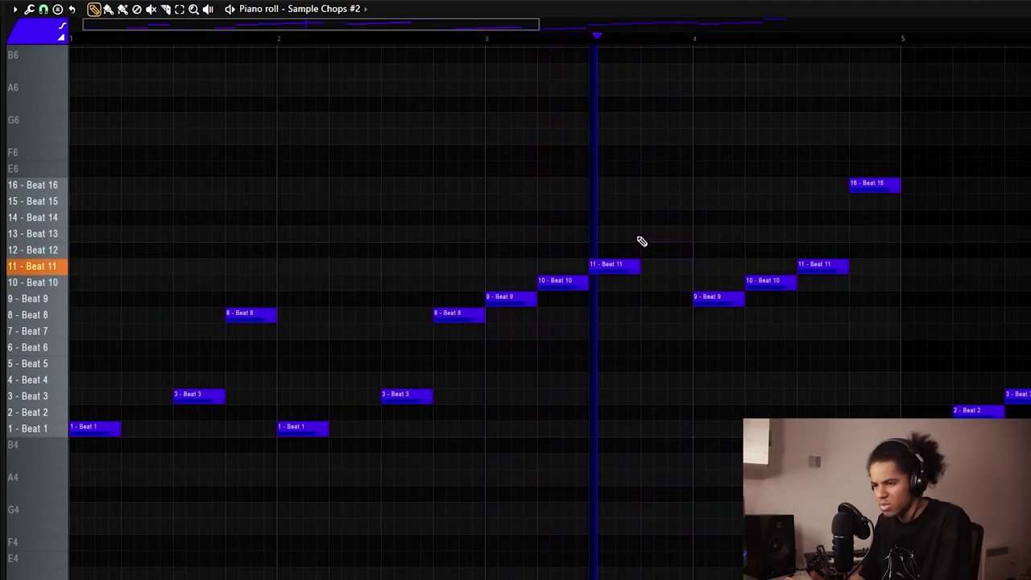
left_click(644, 218)
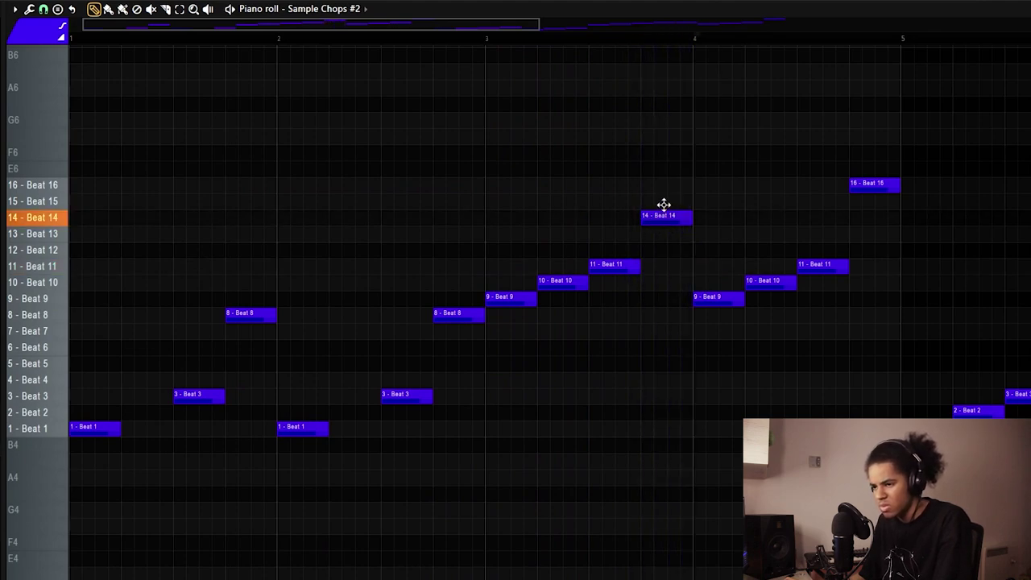
left_click_drag(661, 215, 662, 185)
scroll(626, 58, "down", 1)
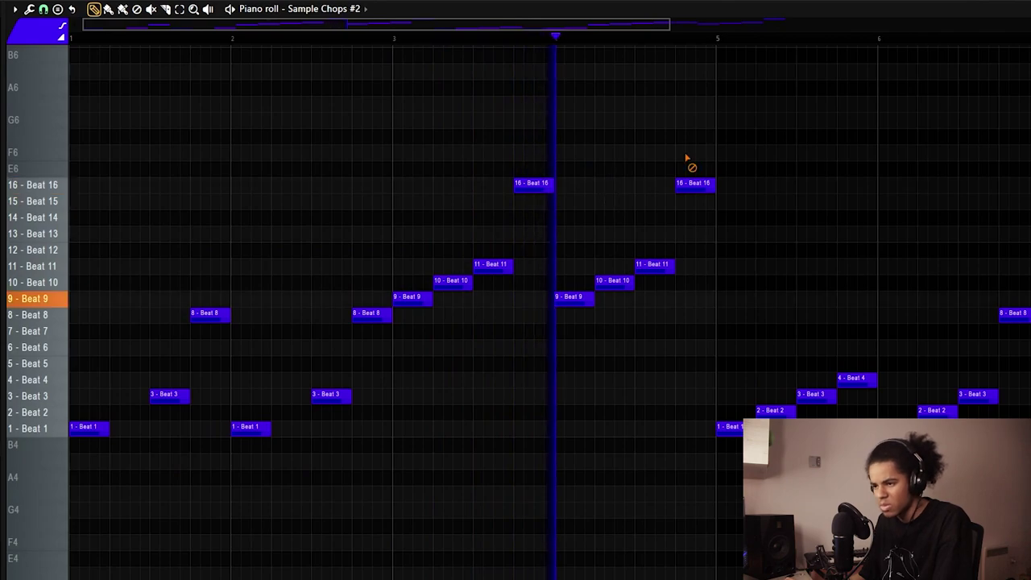
left_click_drag(694, 184, 684, 271)
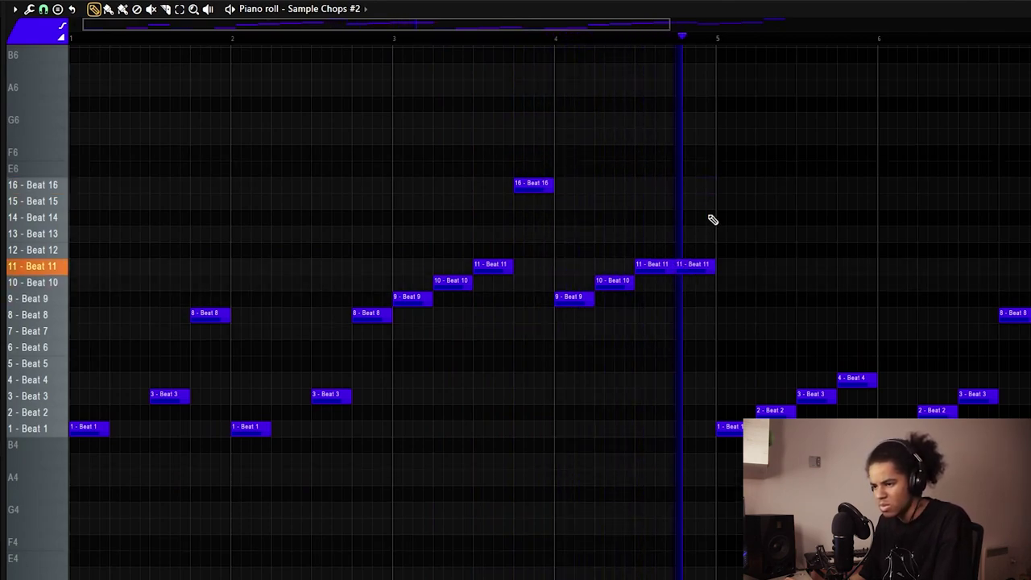